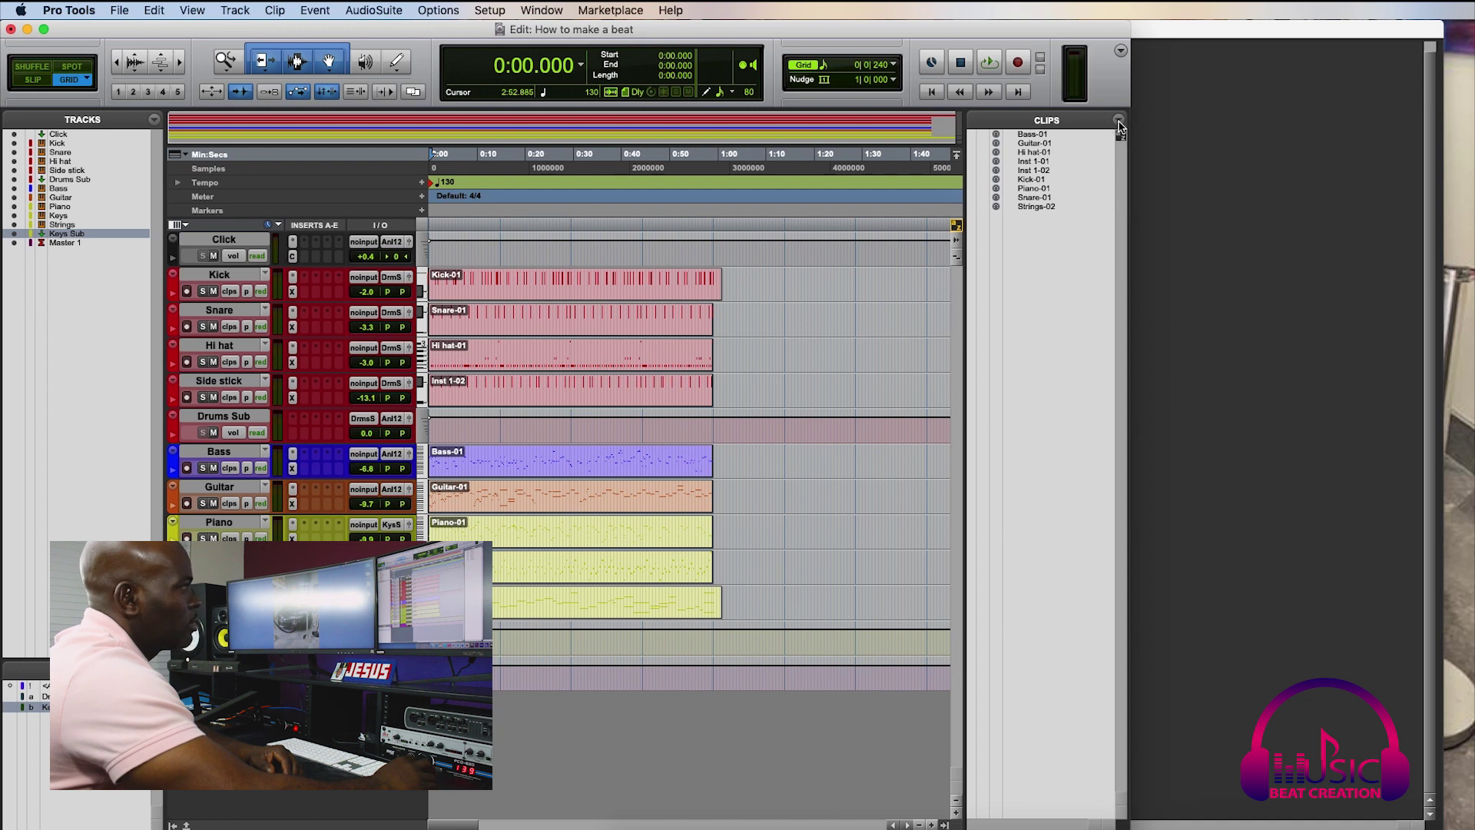
Select the unused clips in the clip list and widen the Edit window across the screen.
left_click(1118, 120)
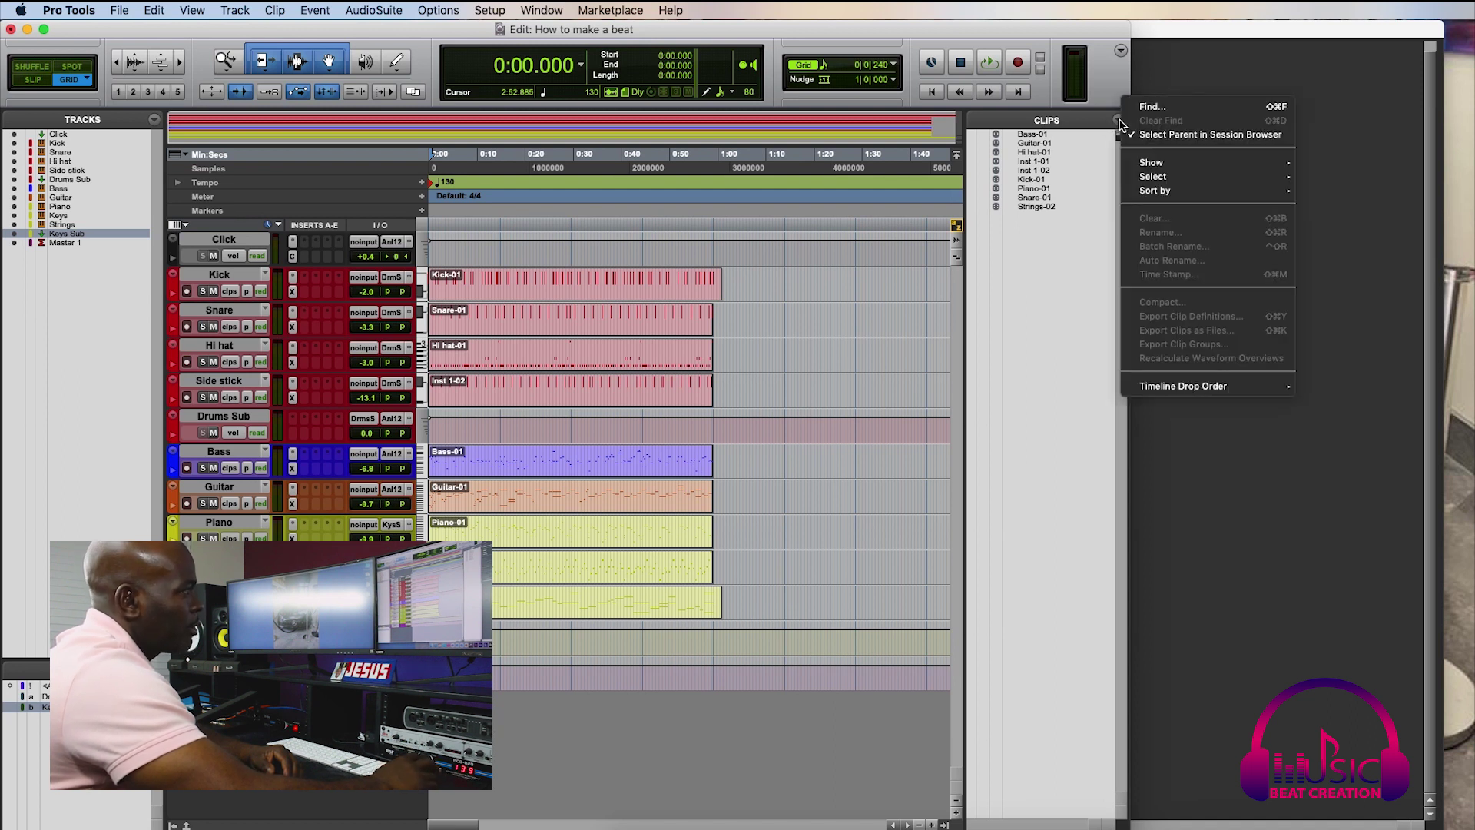
mouse_move(1160, 178)
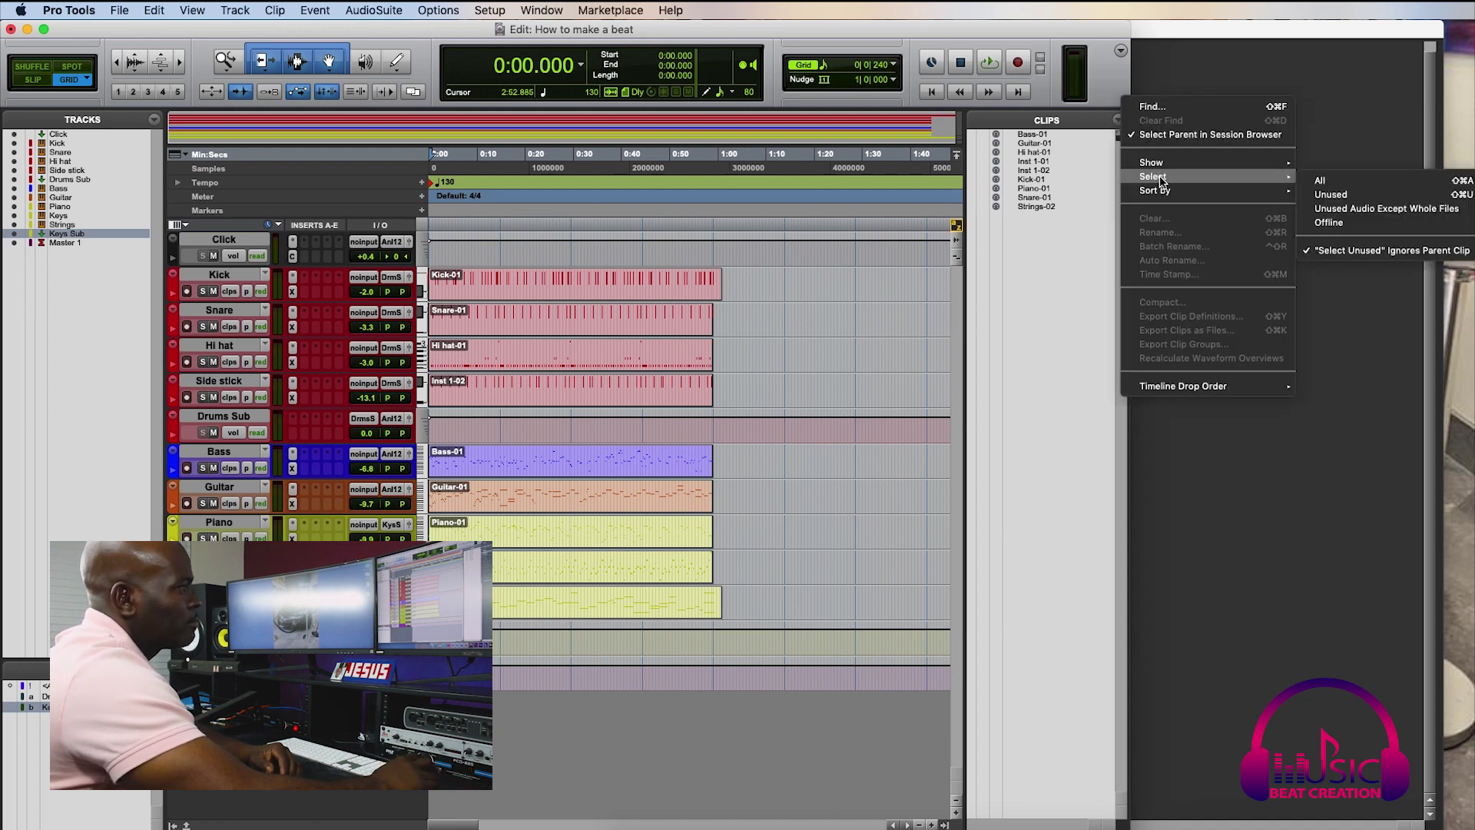
left_click(1327, 198)
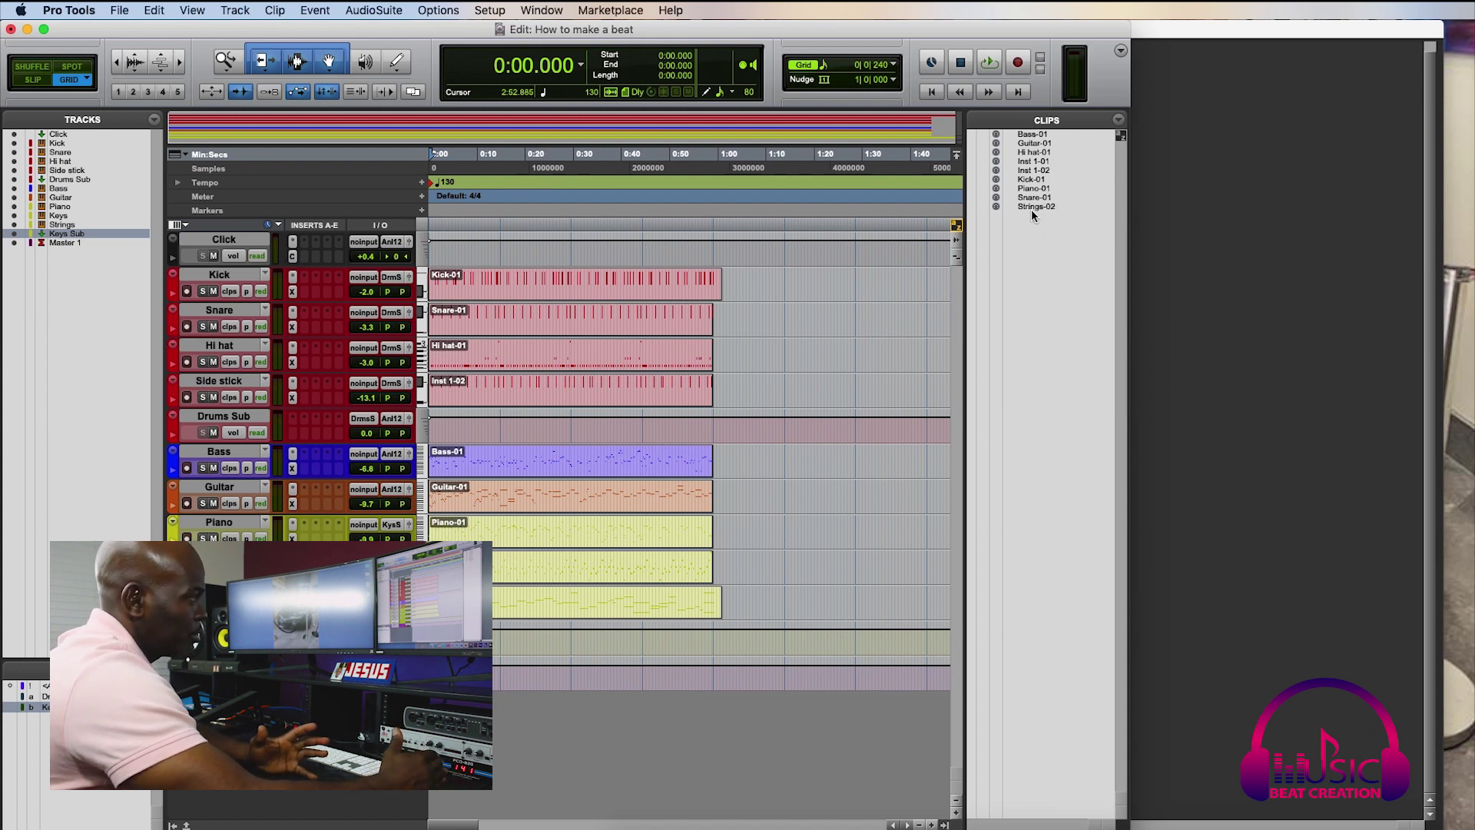
left_click(1117, 120)
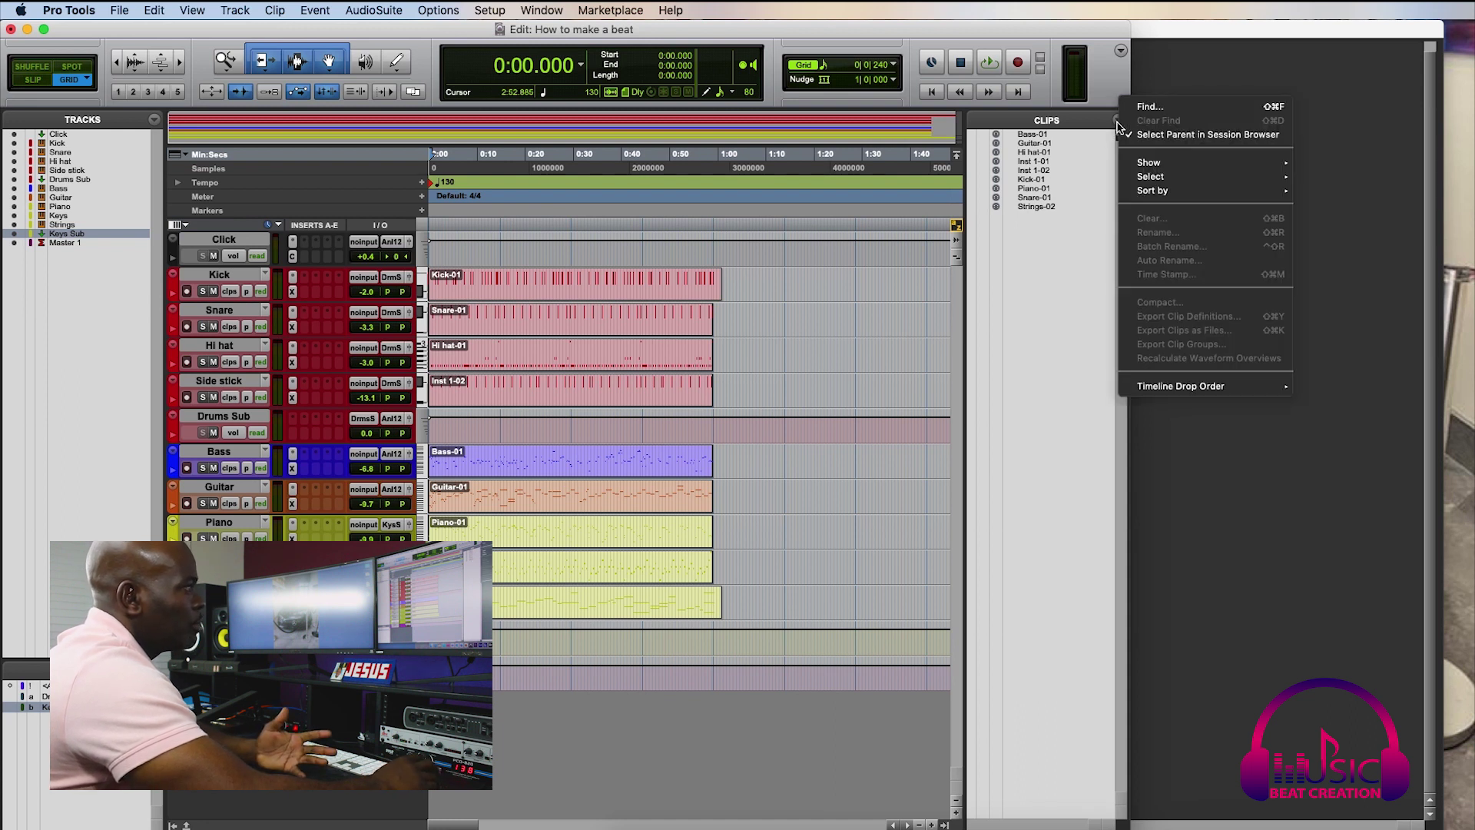
mouse_move(1183, 182)
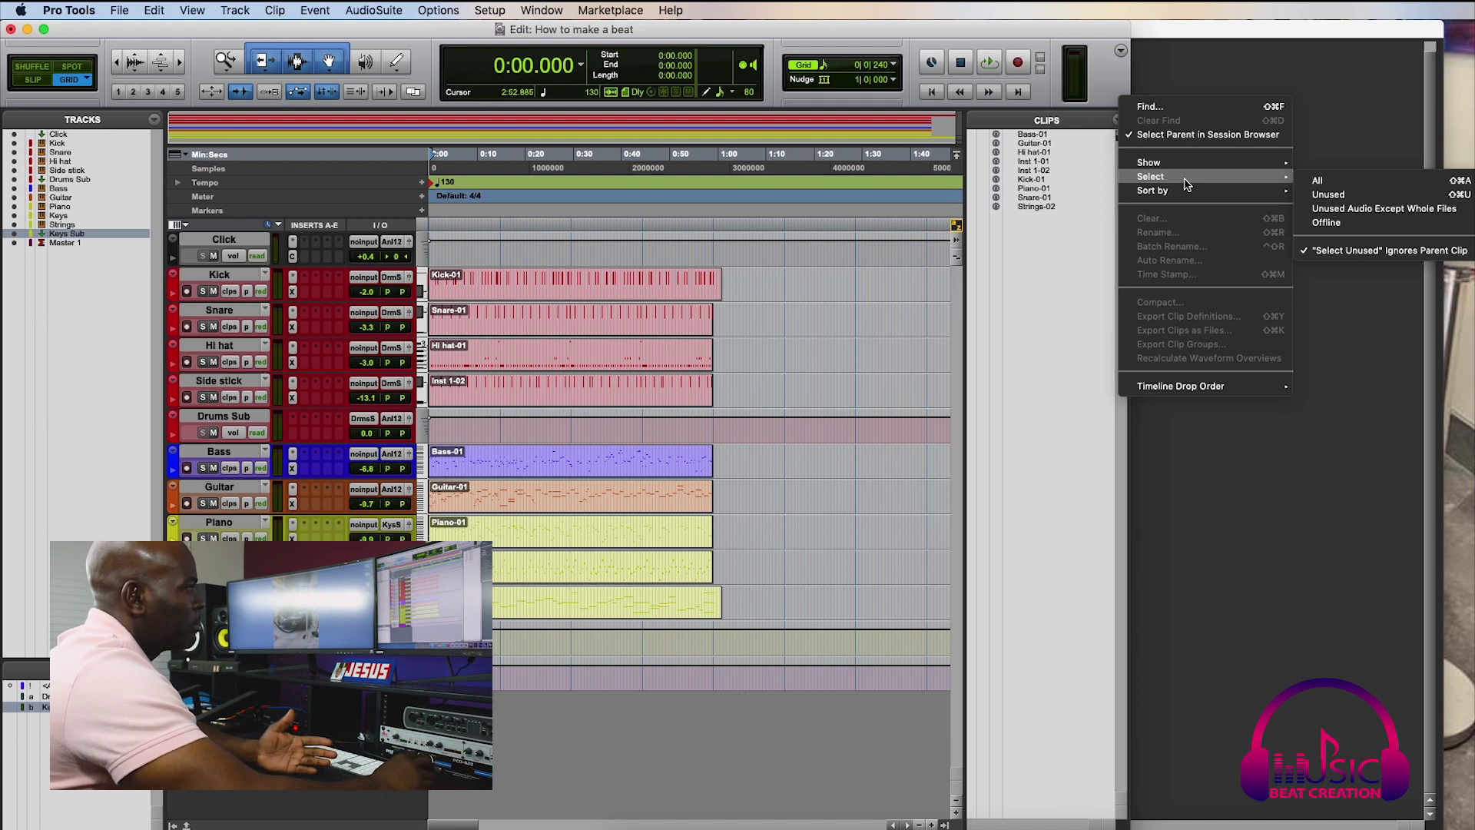
left_click(1044, 269)
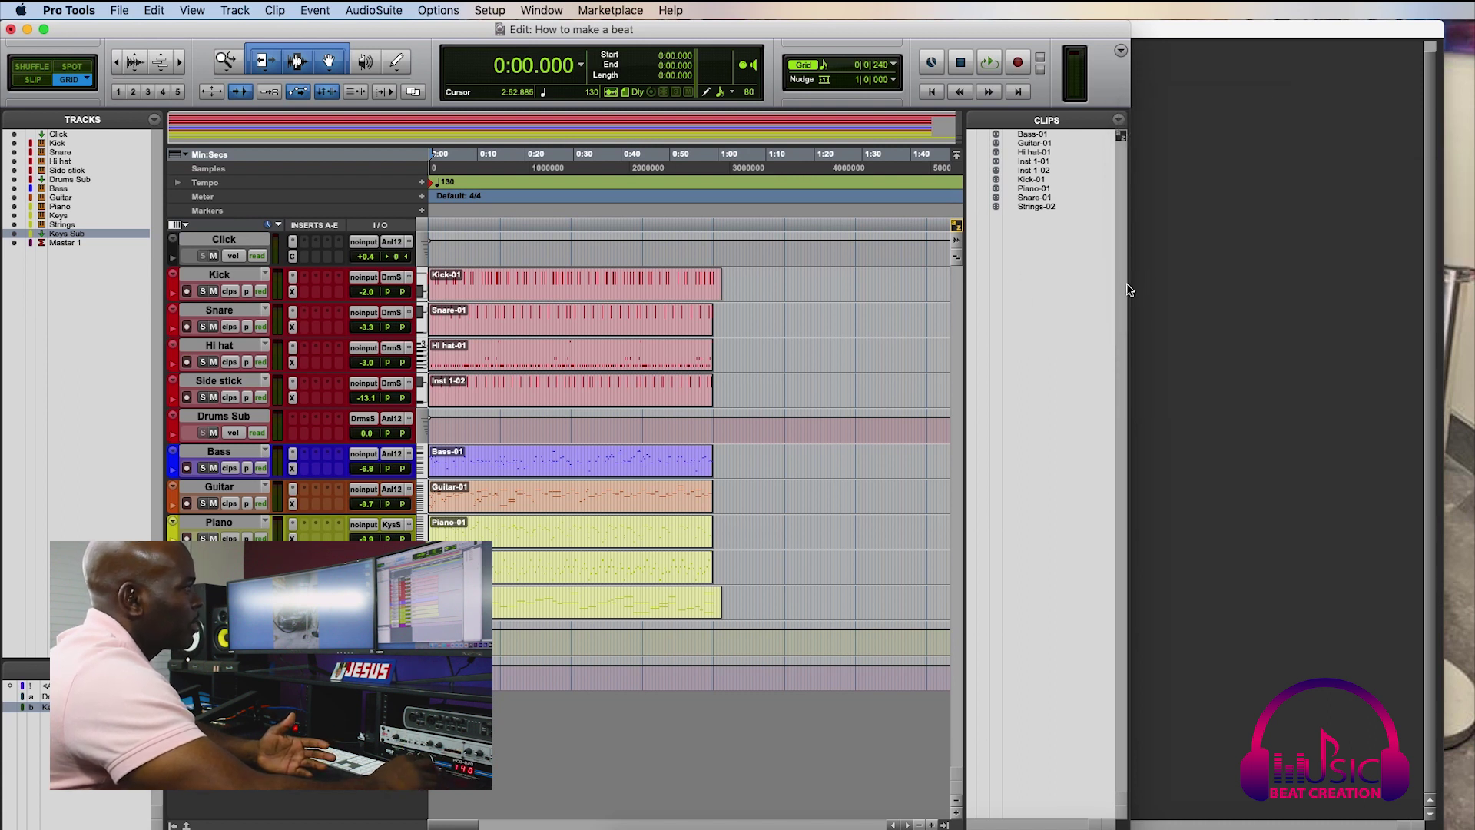
left_click_drag(1129, 285, 1440, 278)
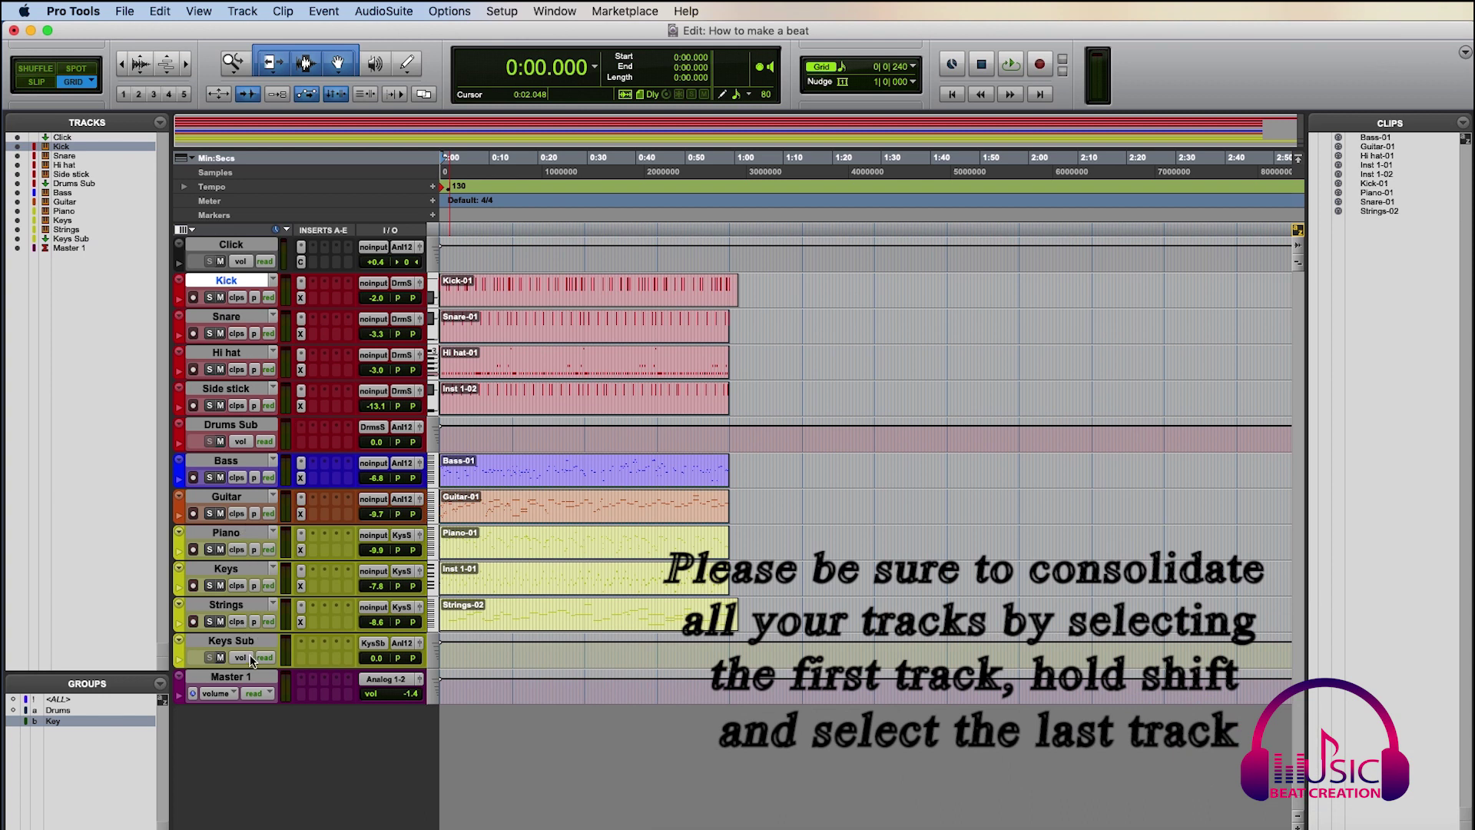
Select the tracks from Kick through Keys Sub and commit them, toggling the Consolidate Clips option.
left_click(232, 641, "shift")
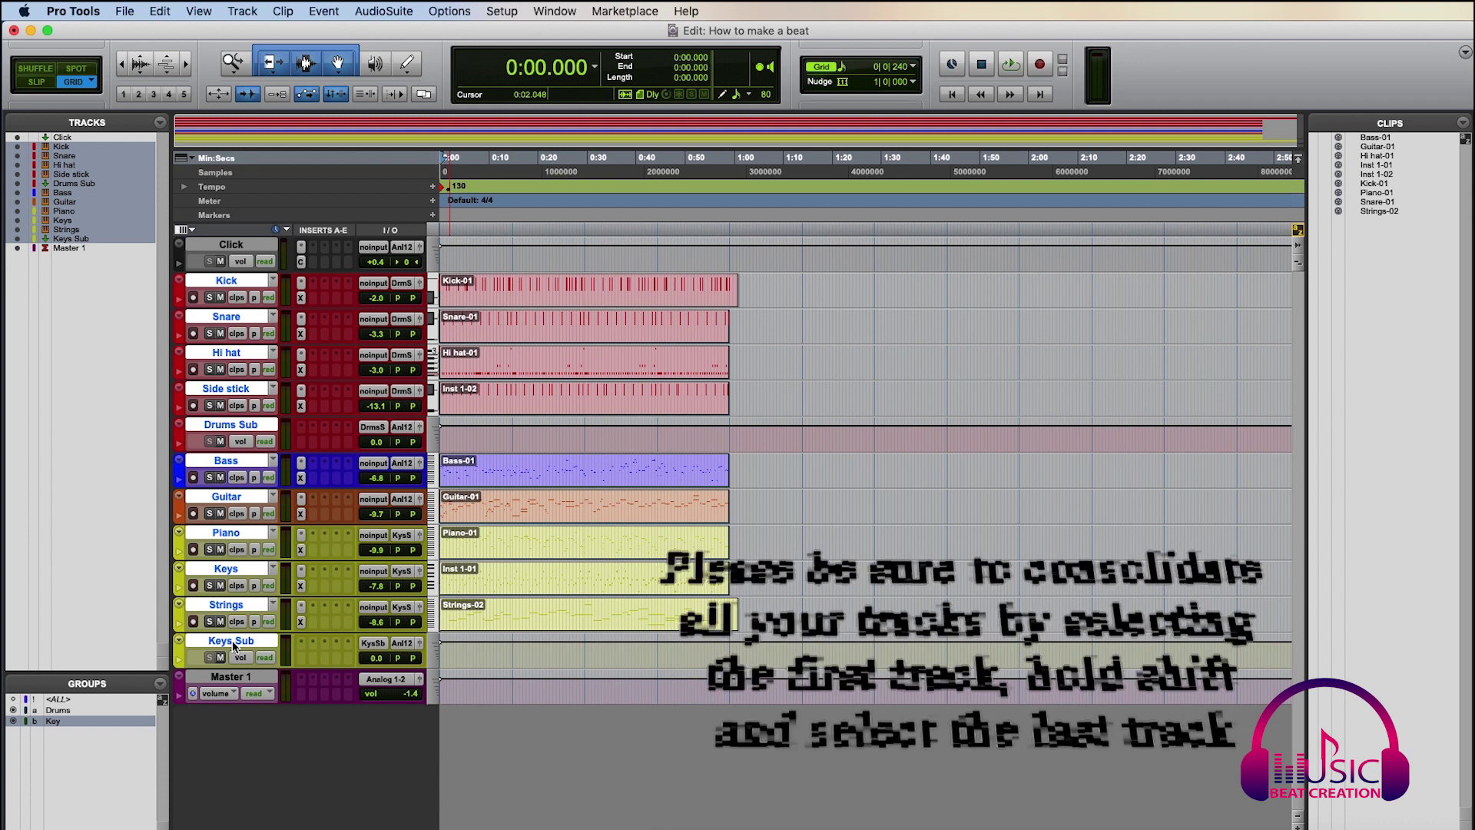
key("alt+shift+c")
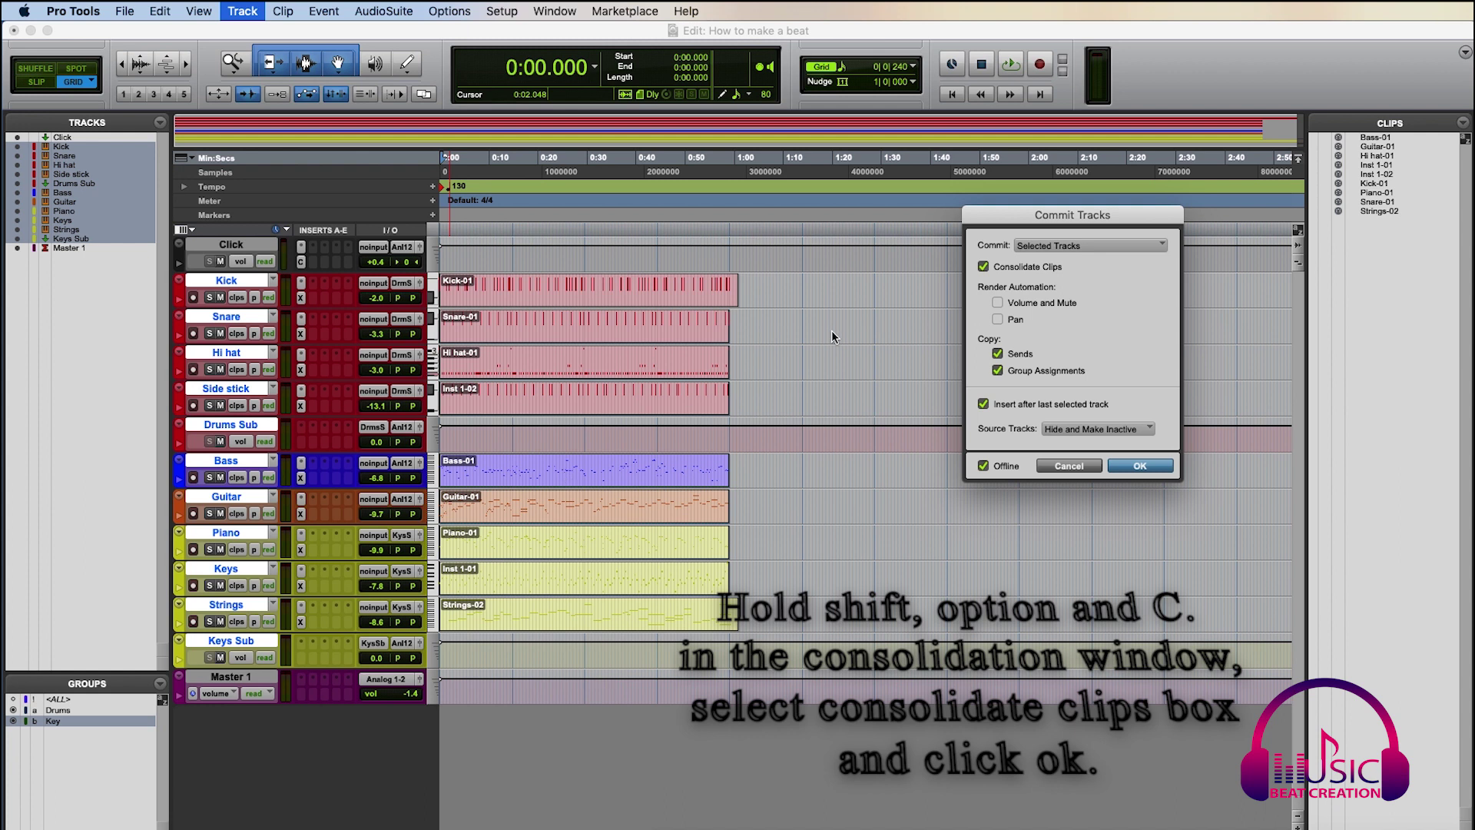
left_click(984, 268)
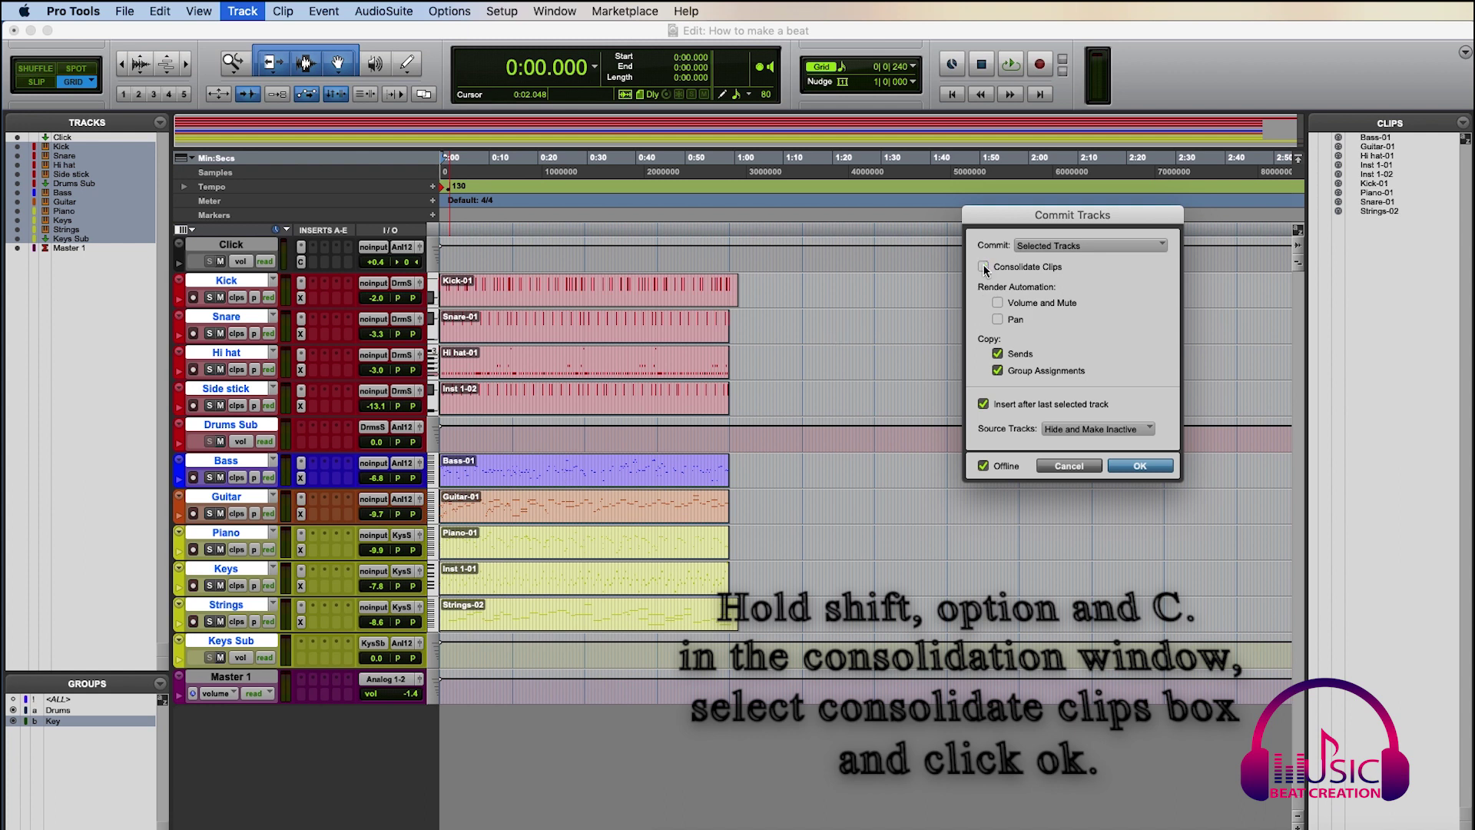
left_click(1146, 467)
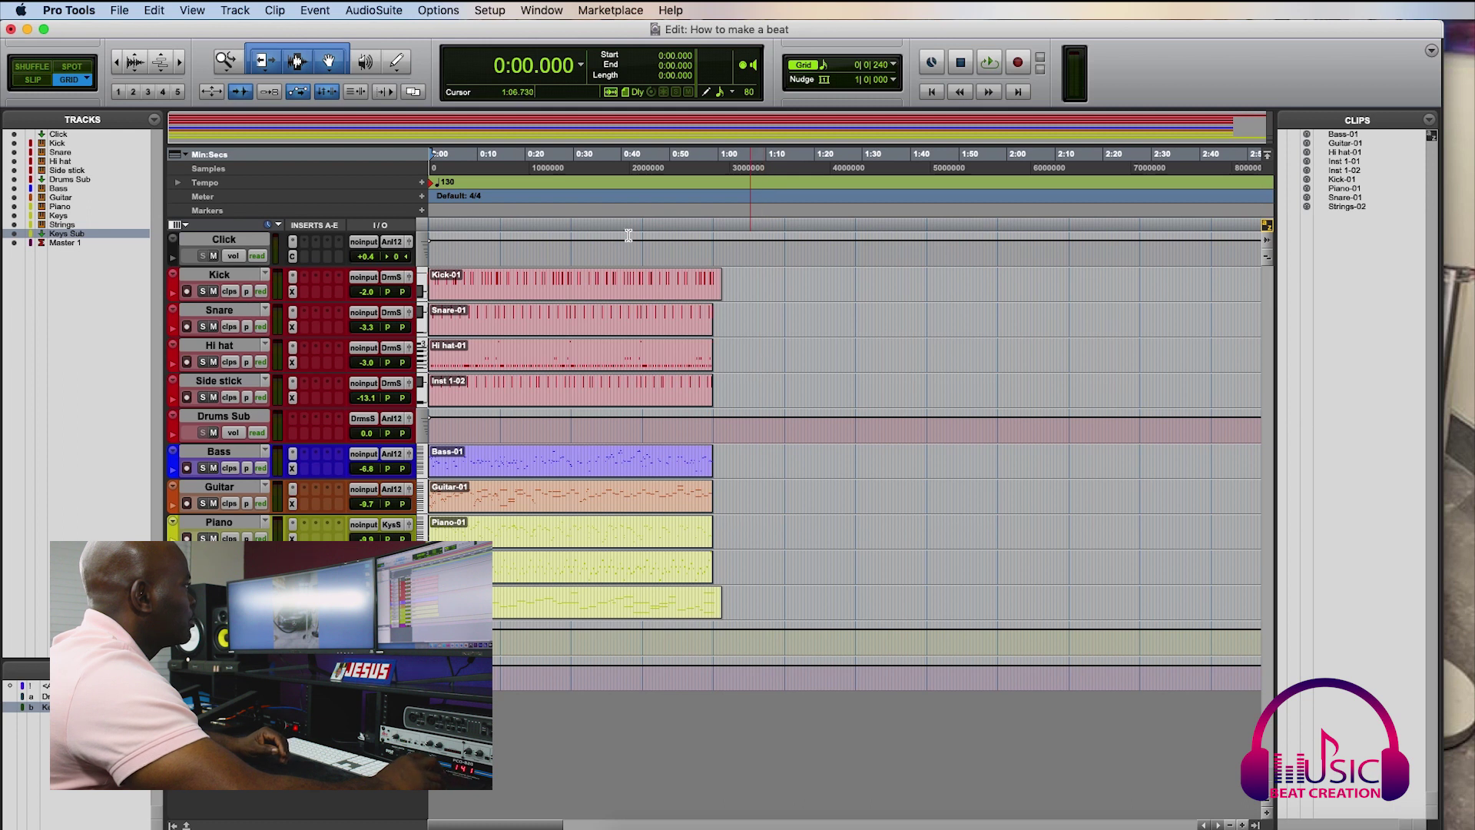
Set up a session copy with Save Copy In, using the Session (Latest) format and including the audio files.
left_click(120, 10)
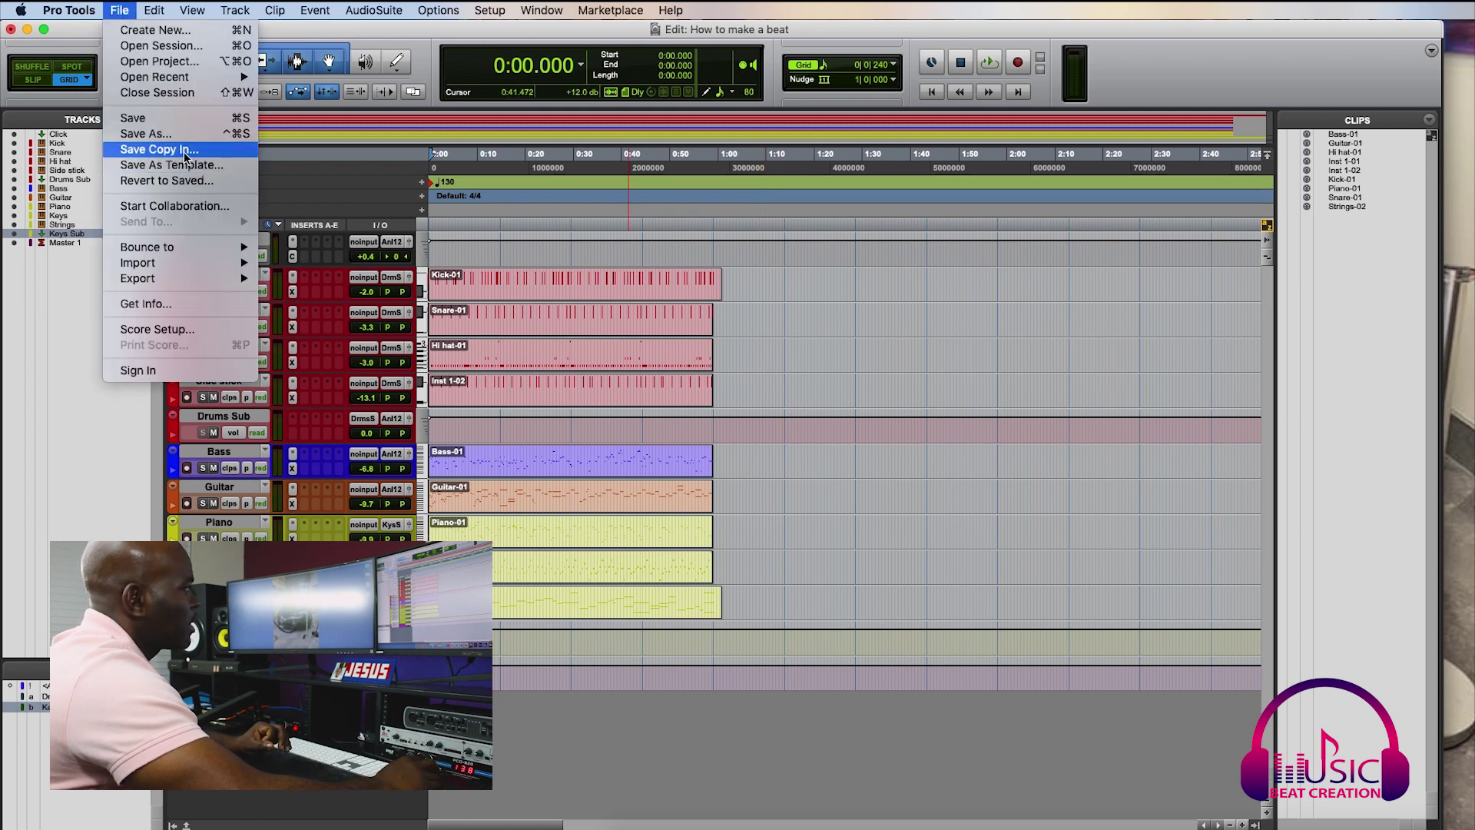
left_click(152, 150)
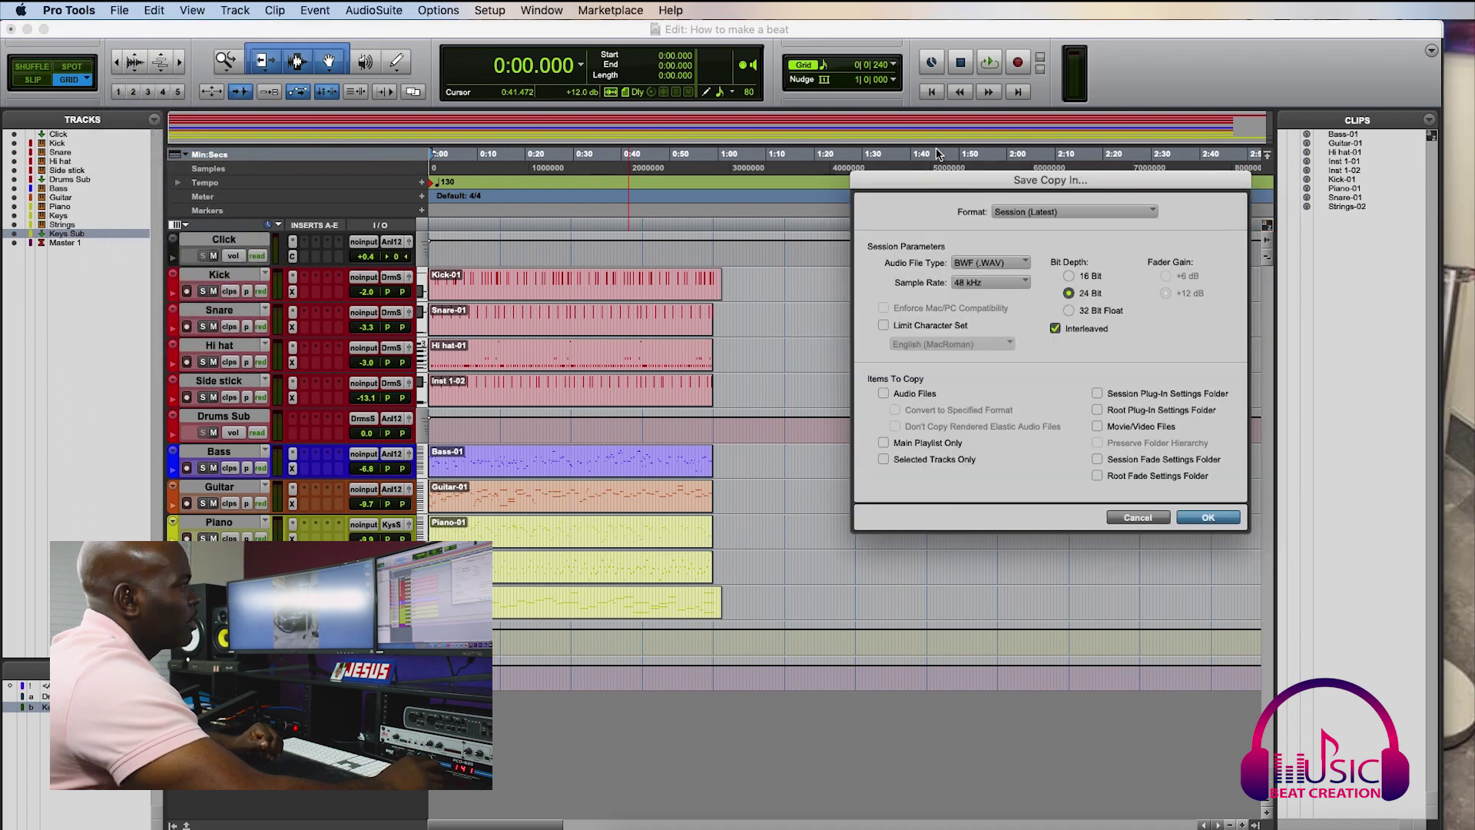
left_click_drag(1133, 179, 799, 212)
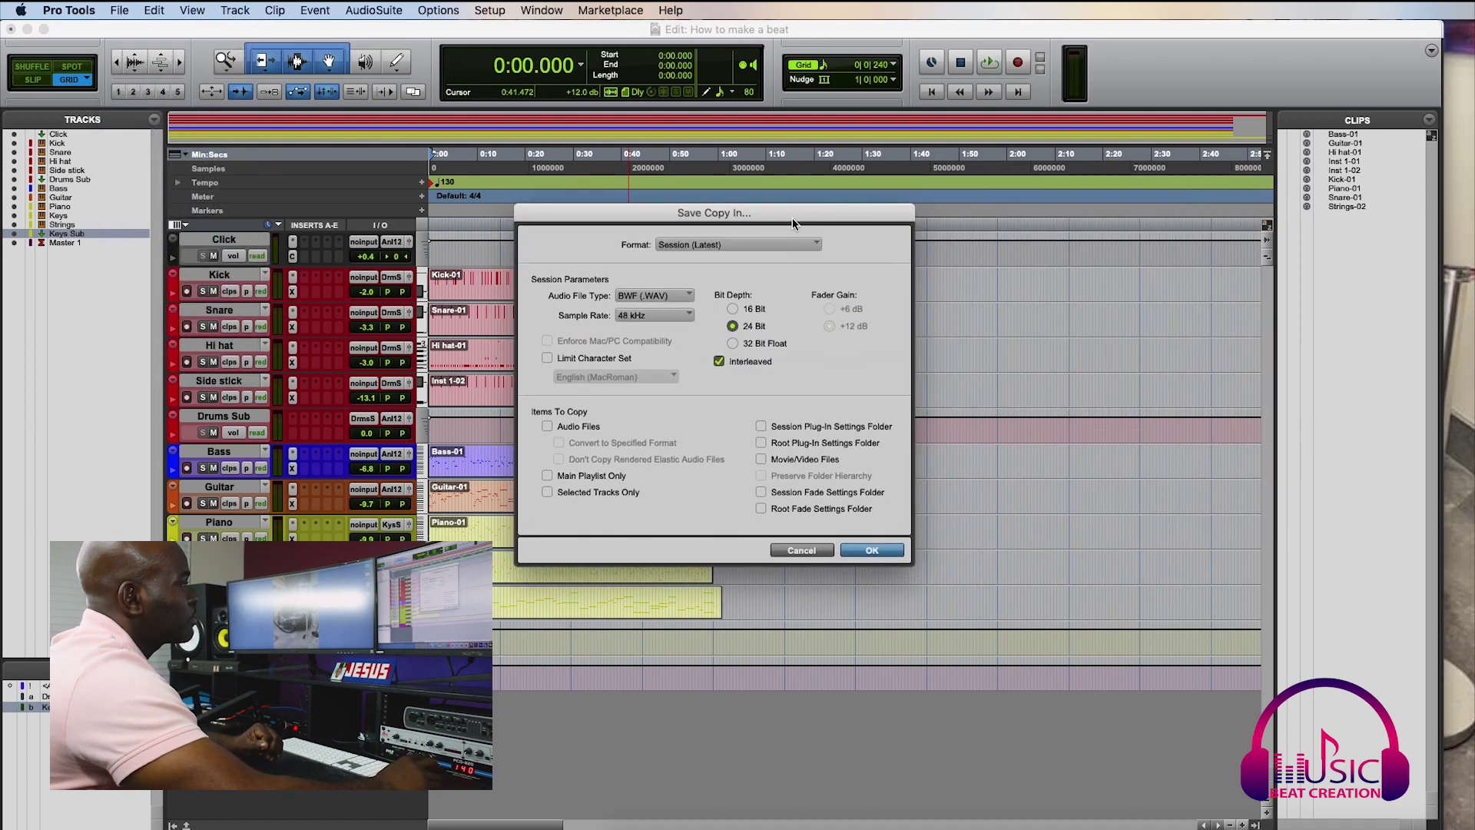
left_click(815, 247)
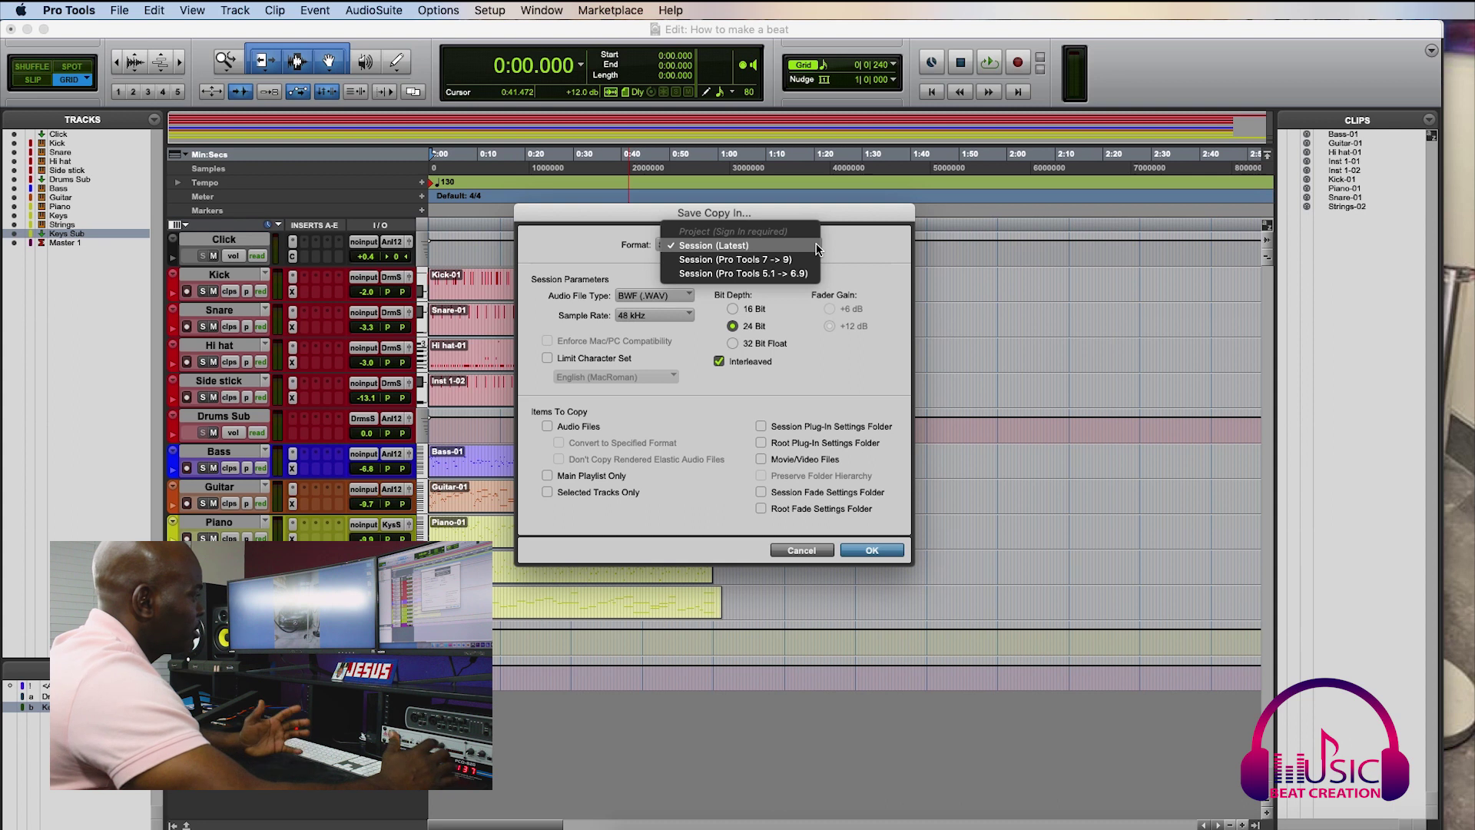
left_click(729, 247)
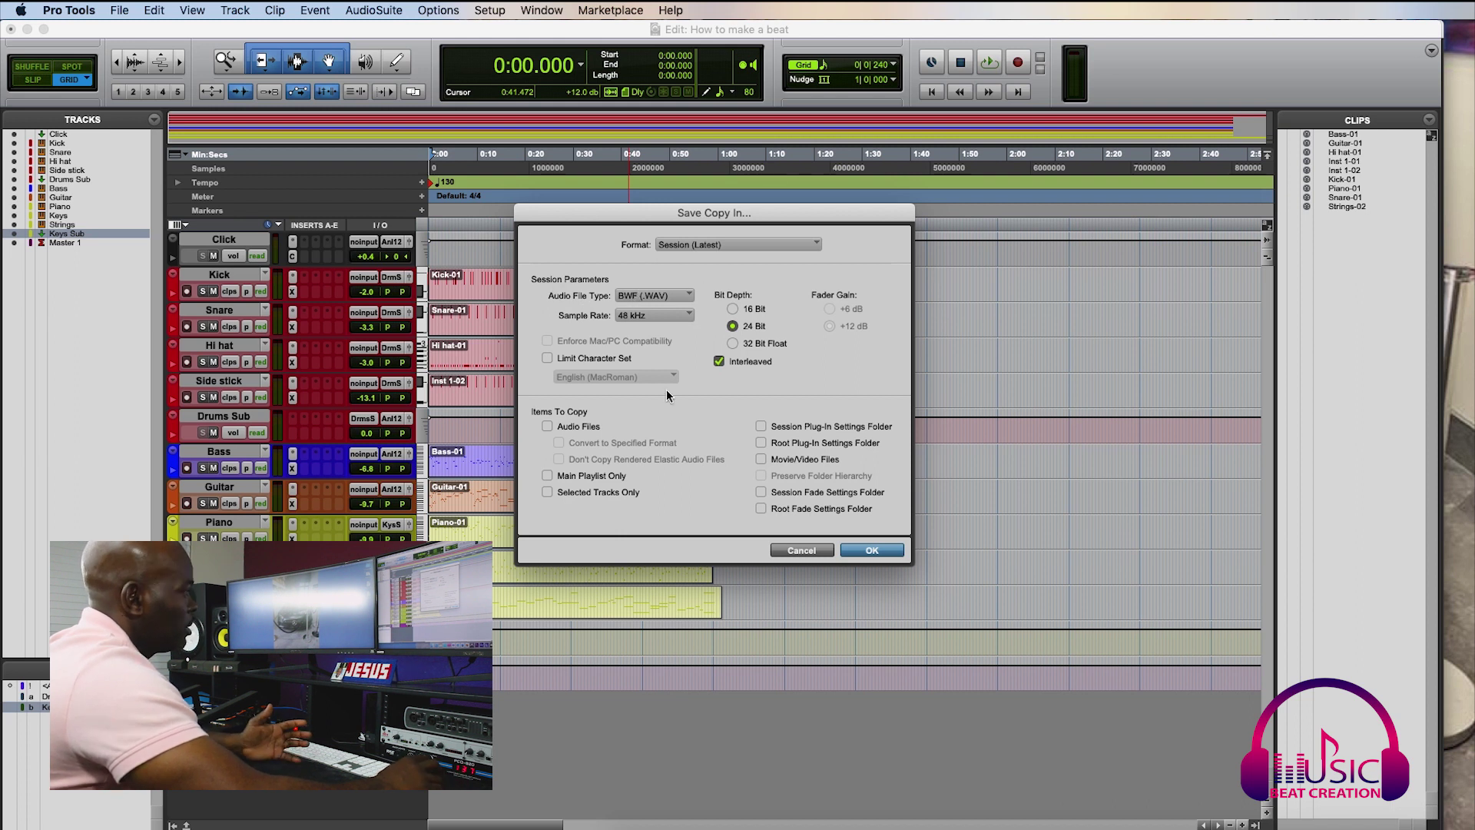
left_click(547, 427)
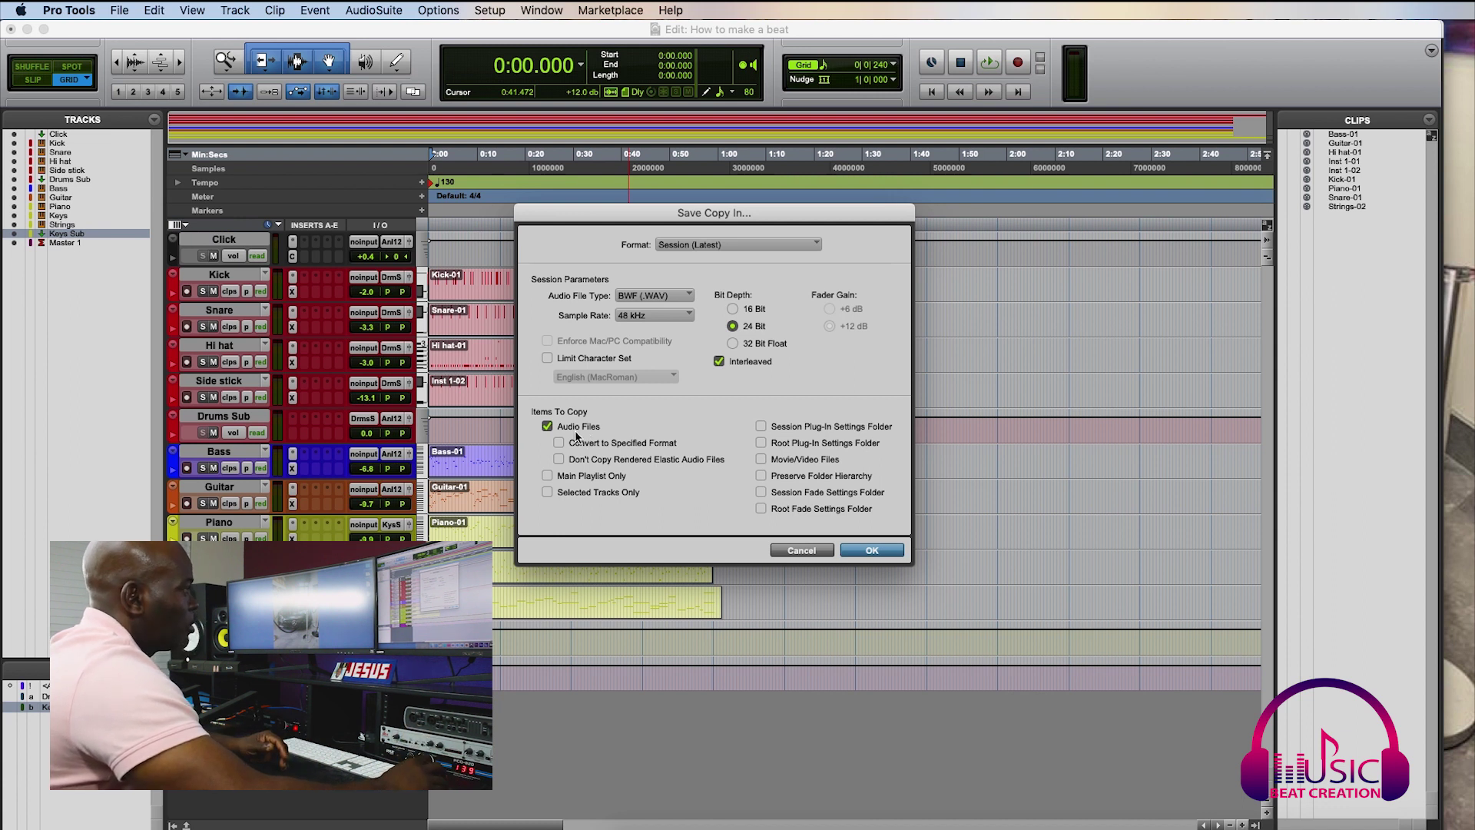
left_click(869, 550)
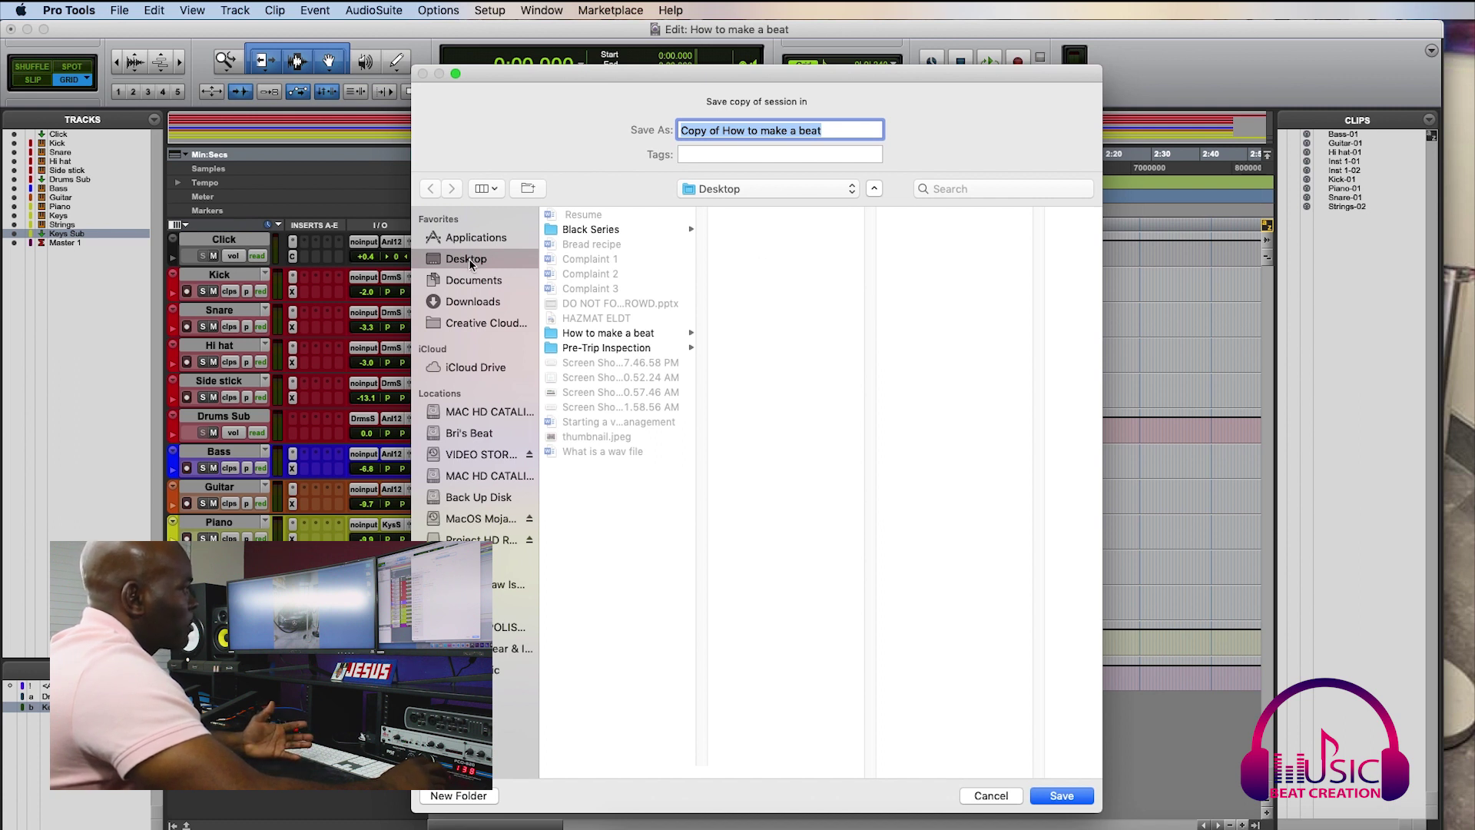
Save the session copy in the "How To Save Your Session In Pro Tools" folder inside "How to make a beat".
left_click(619, 339)
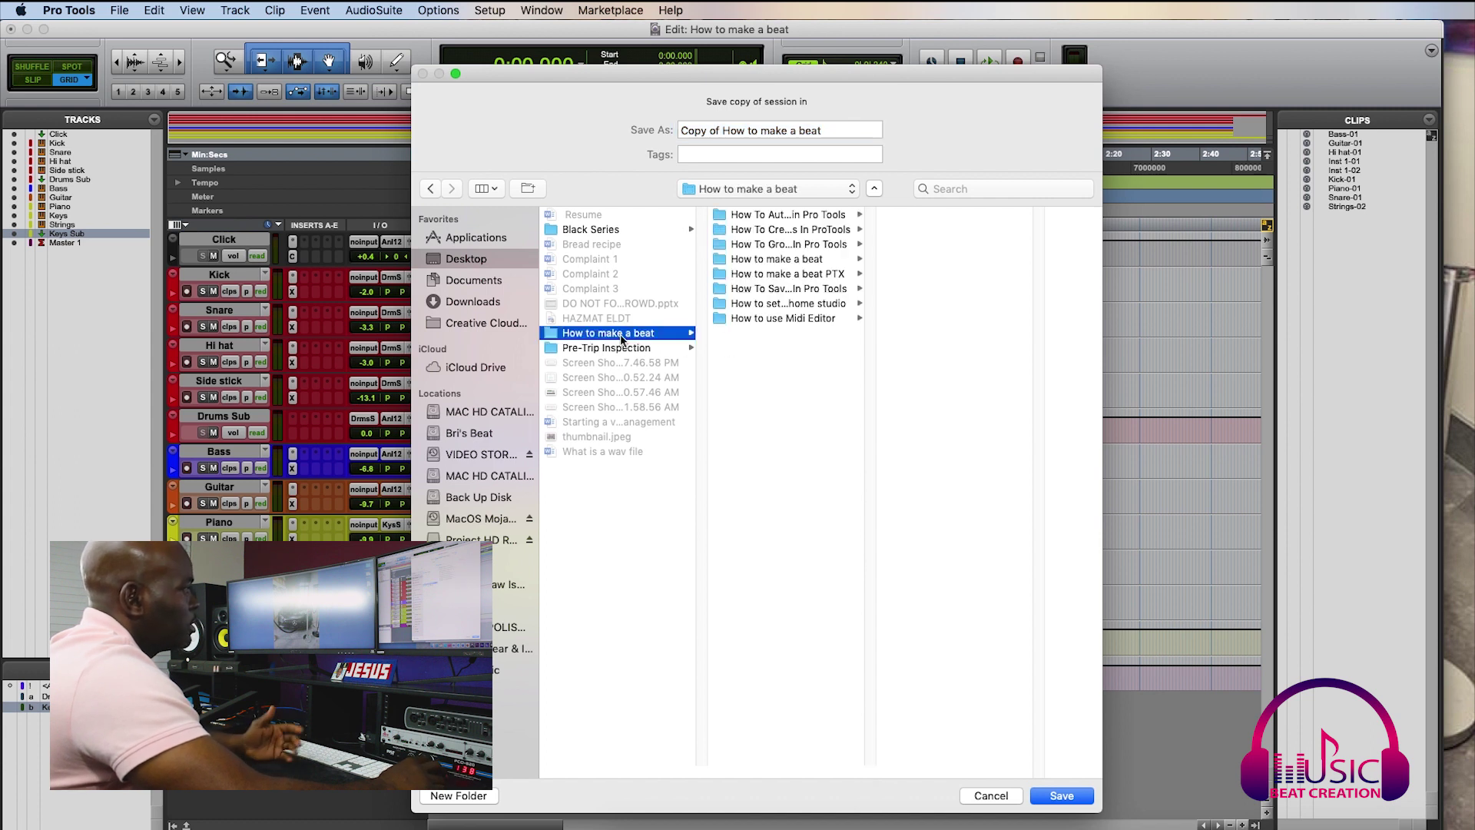
left_click(781, 289)
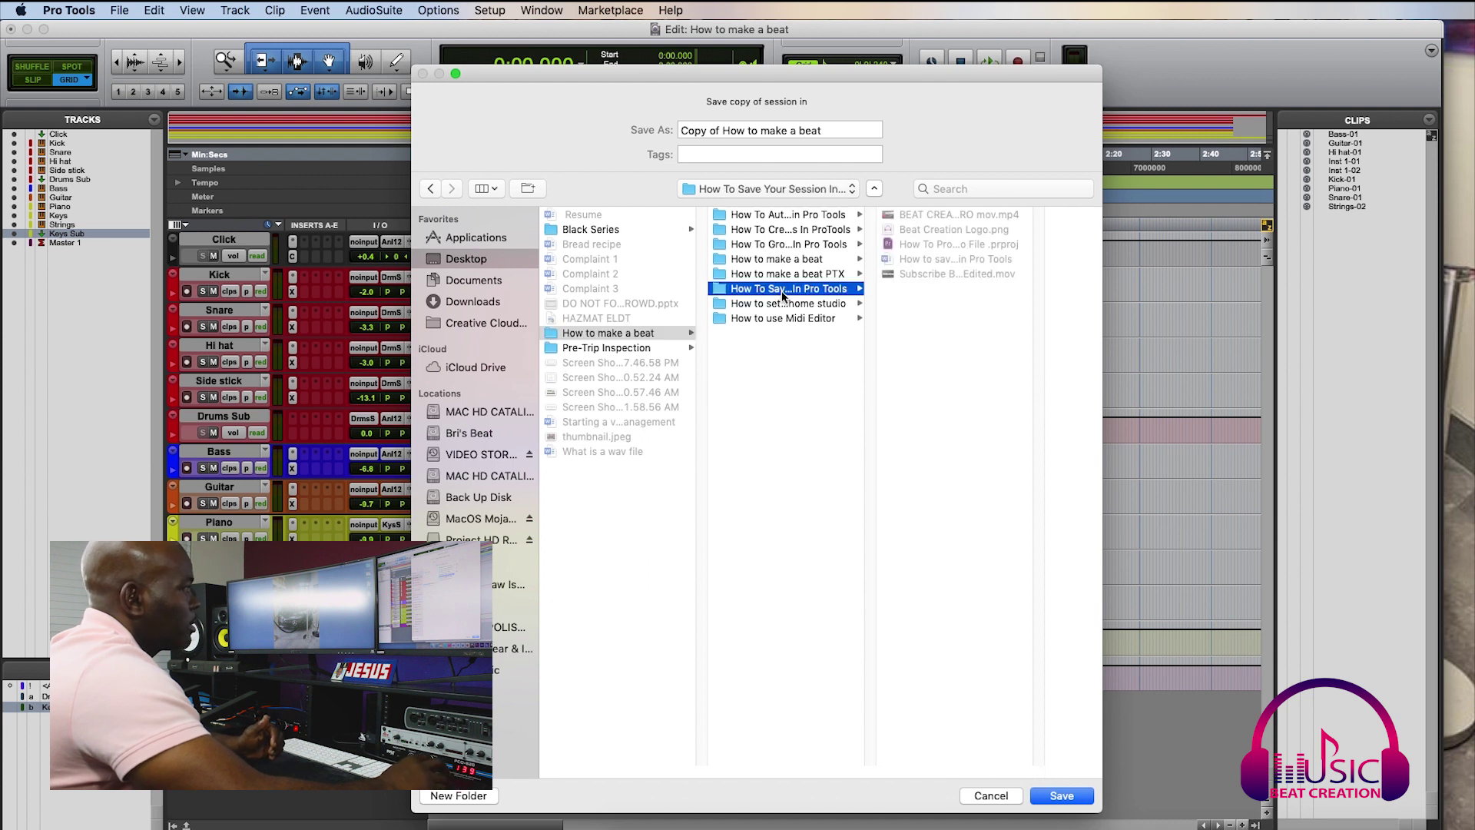
left_click(1057, 801)
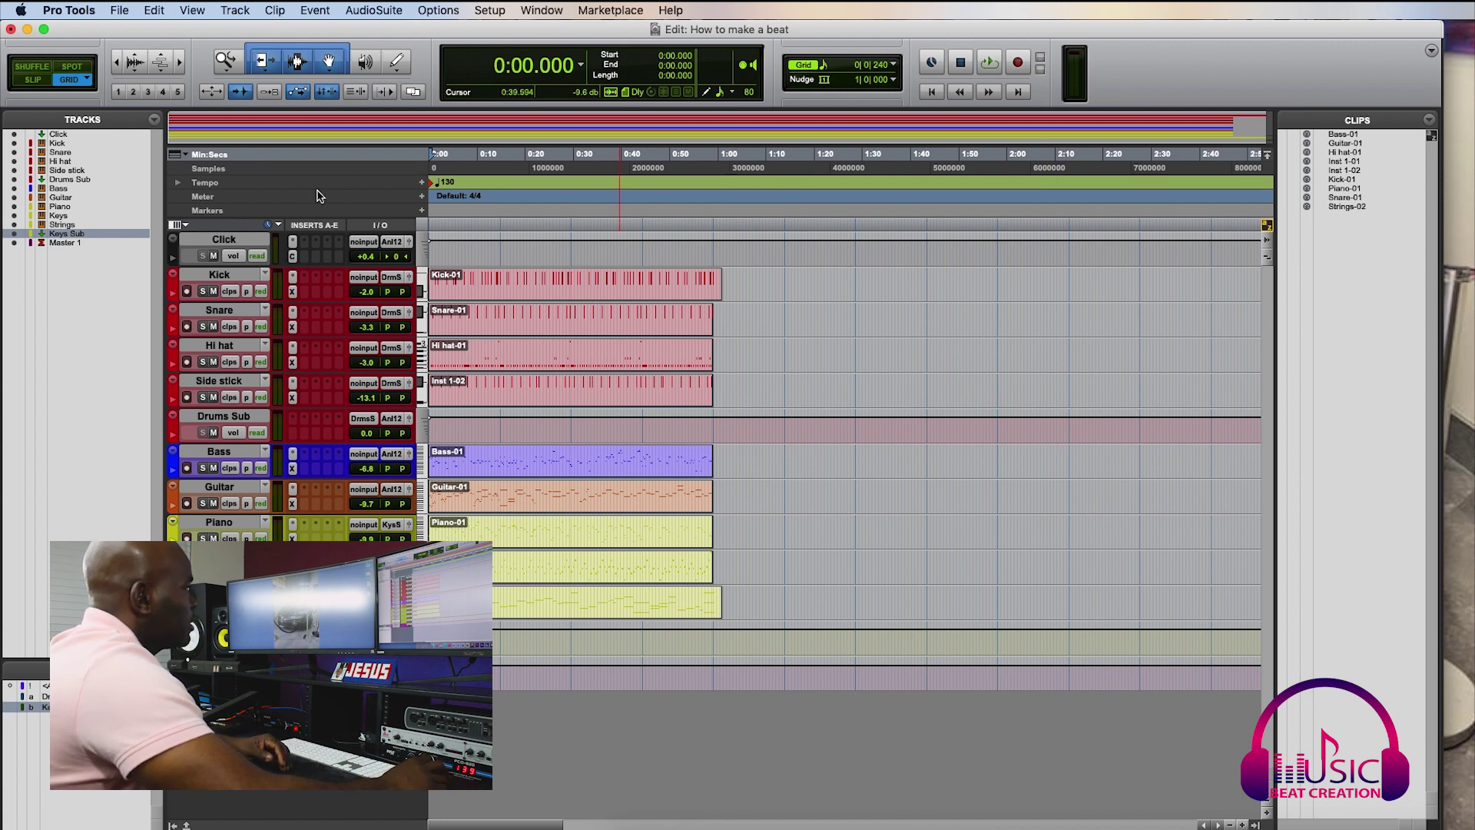
Clear away the session windows, switch to Finder and open the "How To Save Your Session In Pro Tools" folder to check the saved copy.
left_click(28, 29)
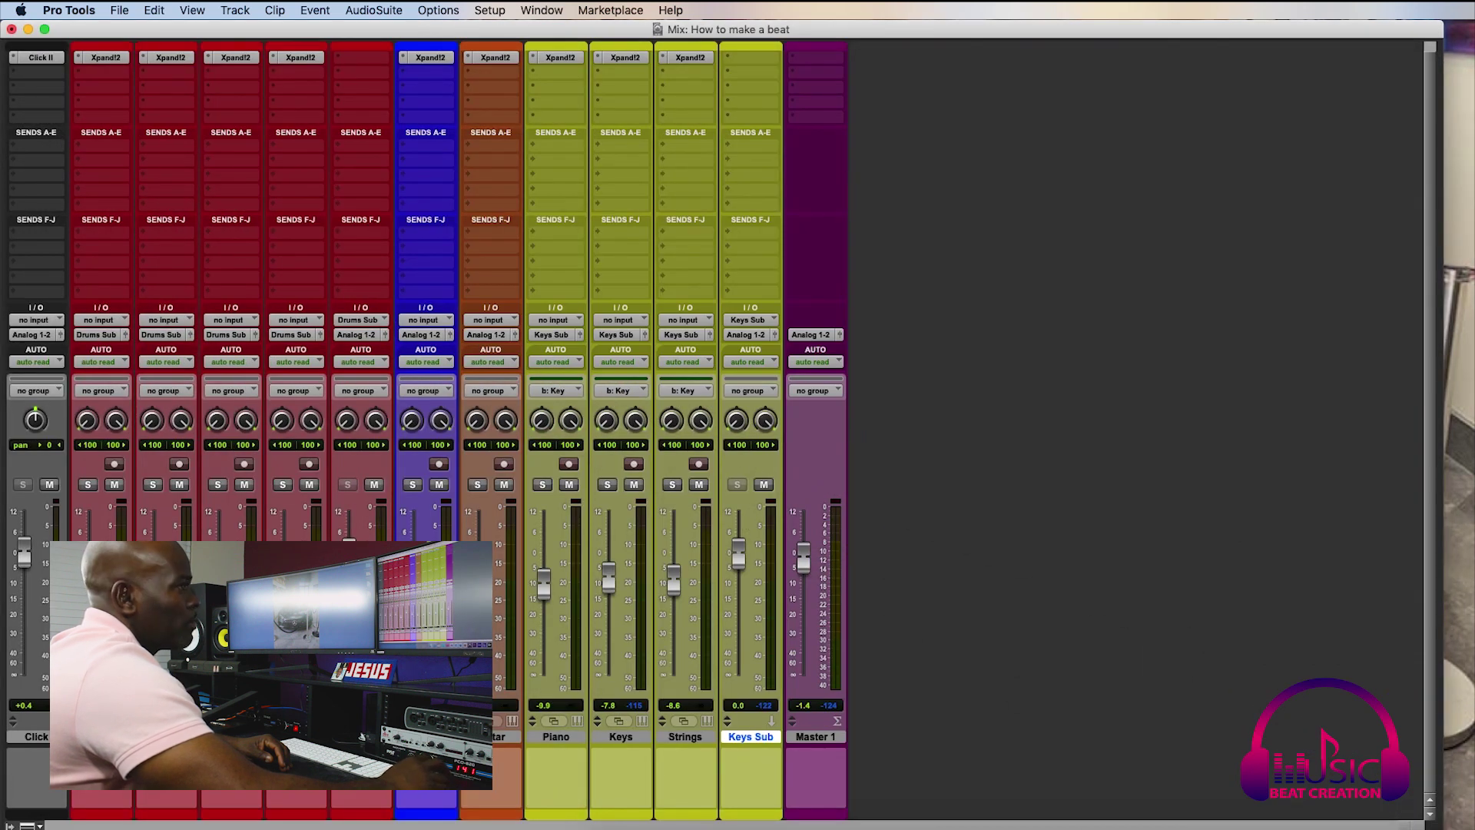
key("super+Tab")
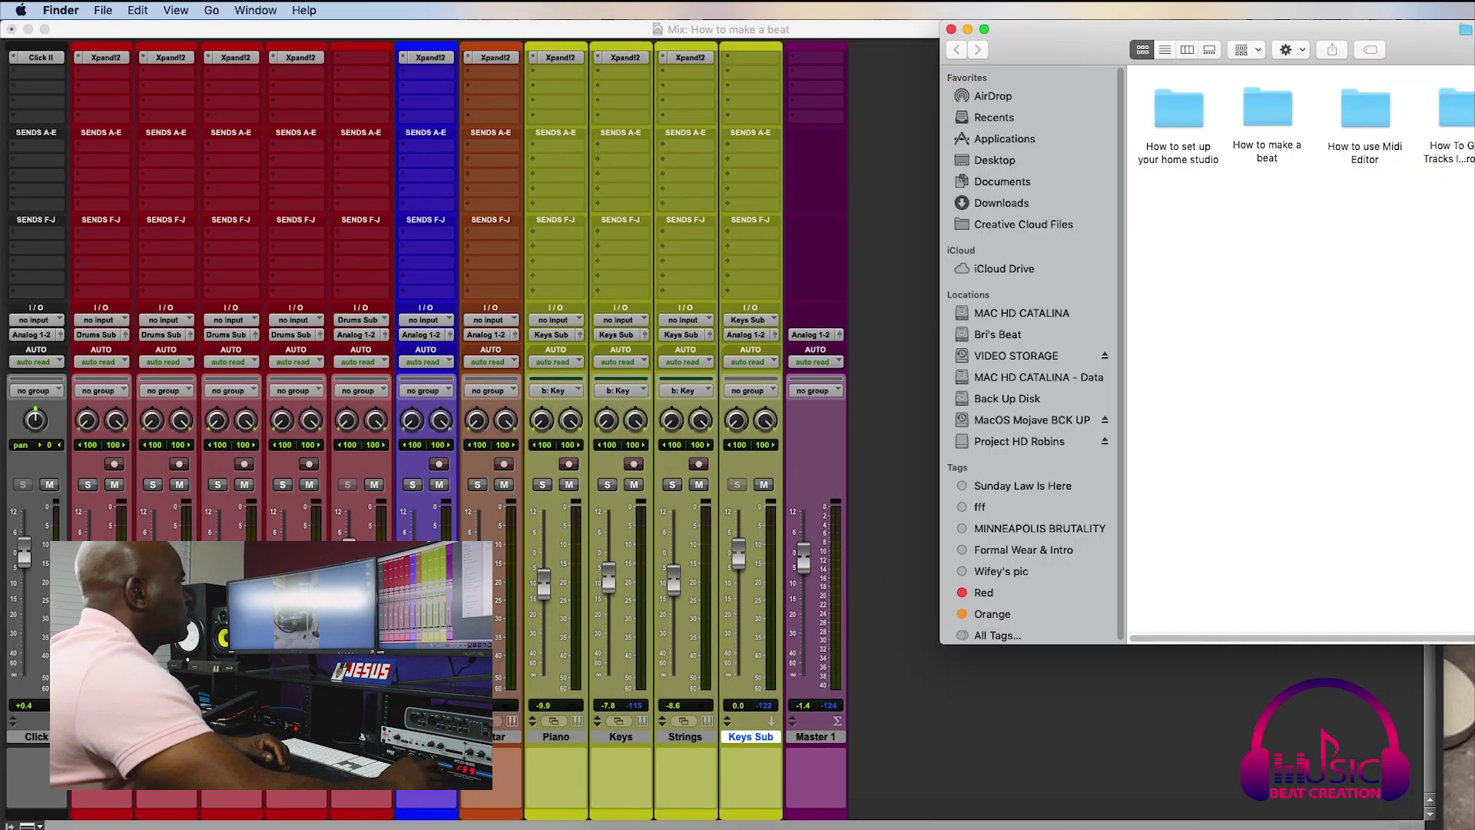
left_click(11, 29)
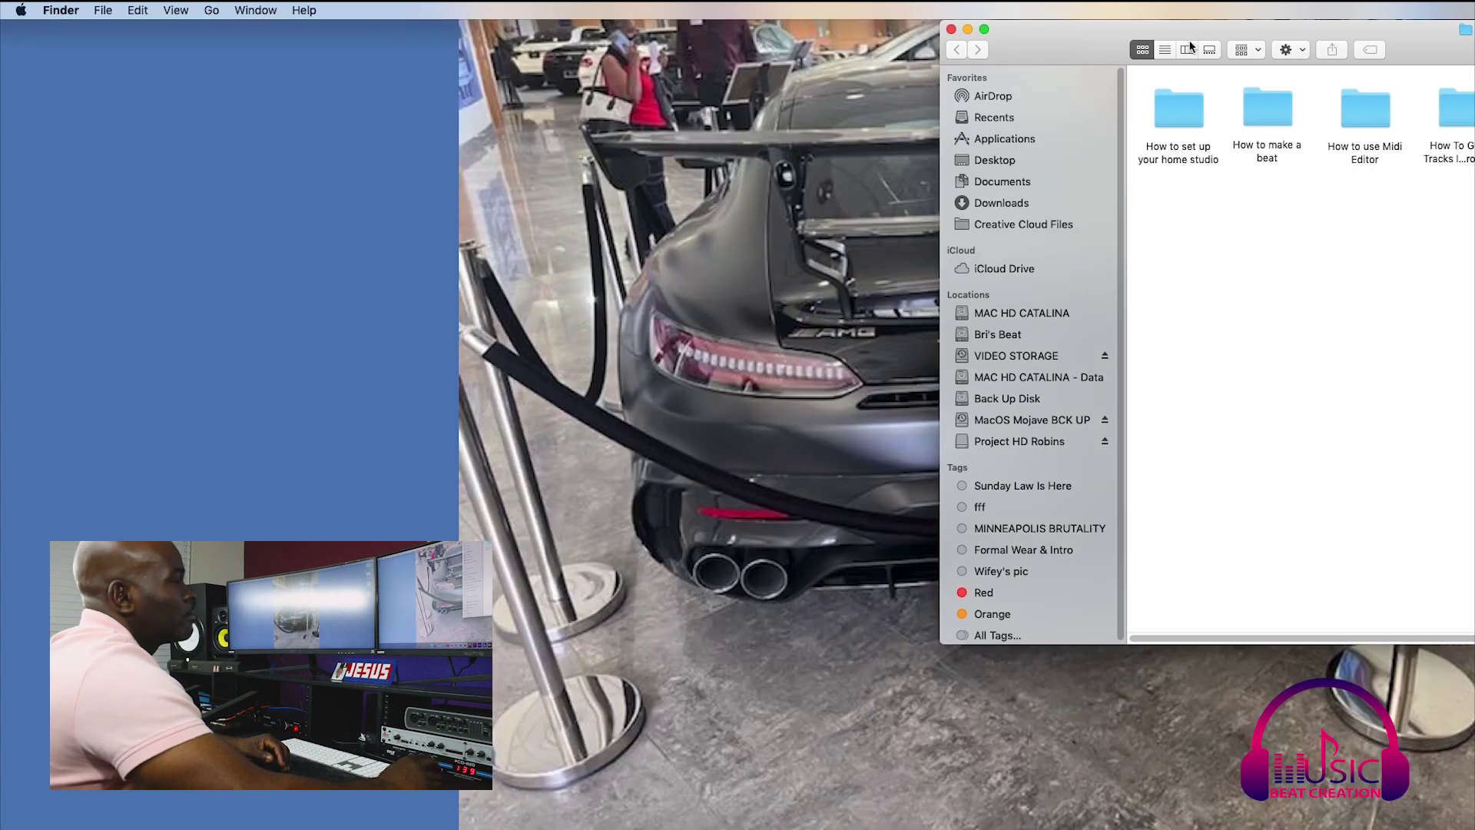
double_click(1083, 48)
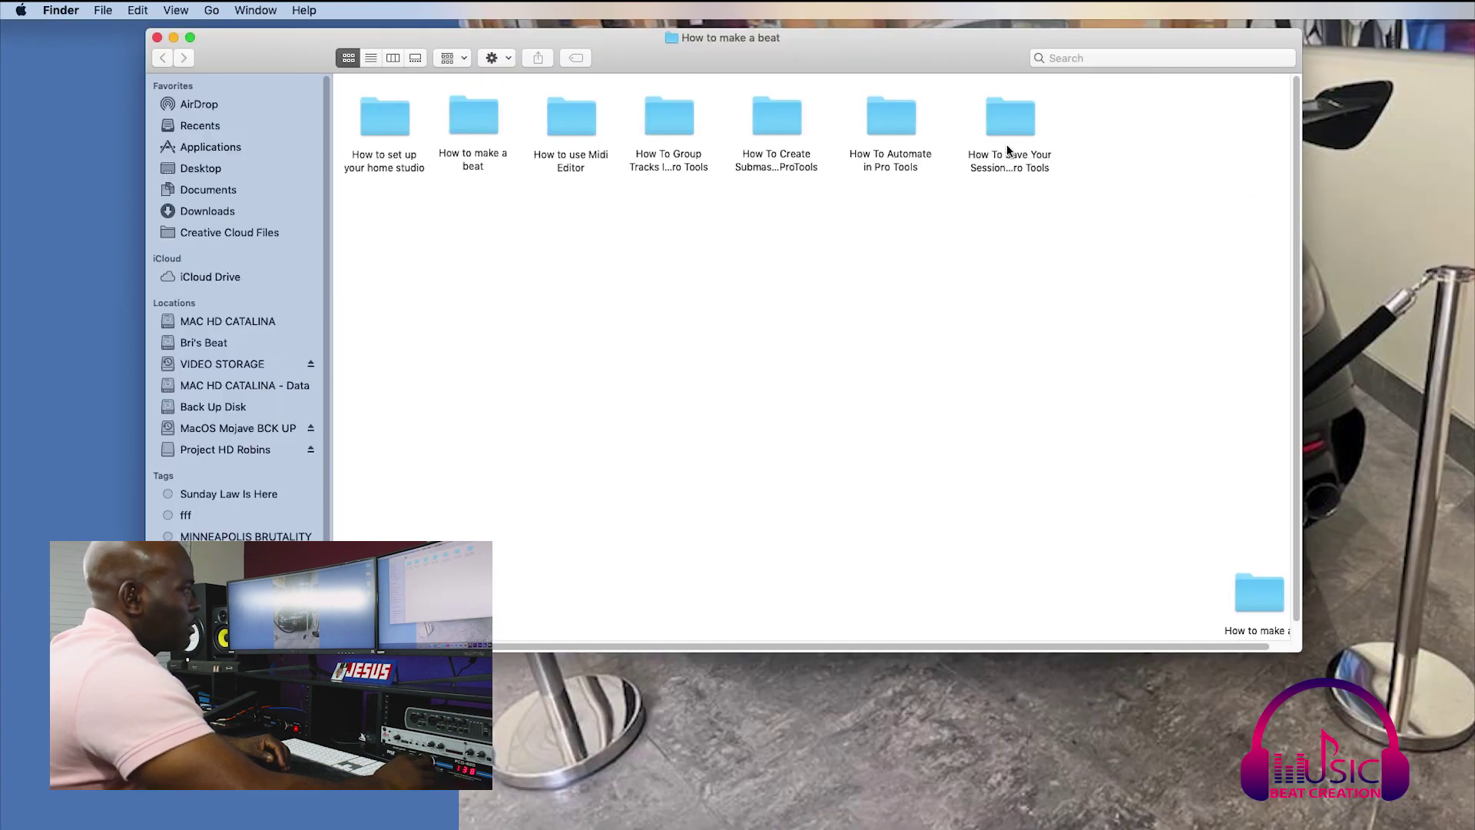
double_click(1021, 121)
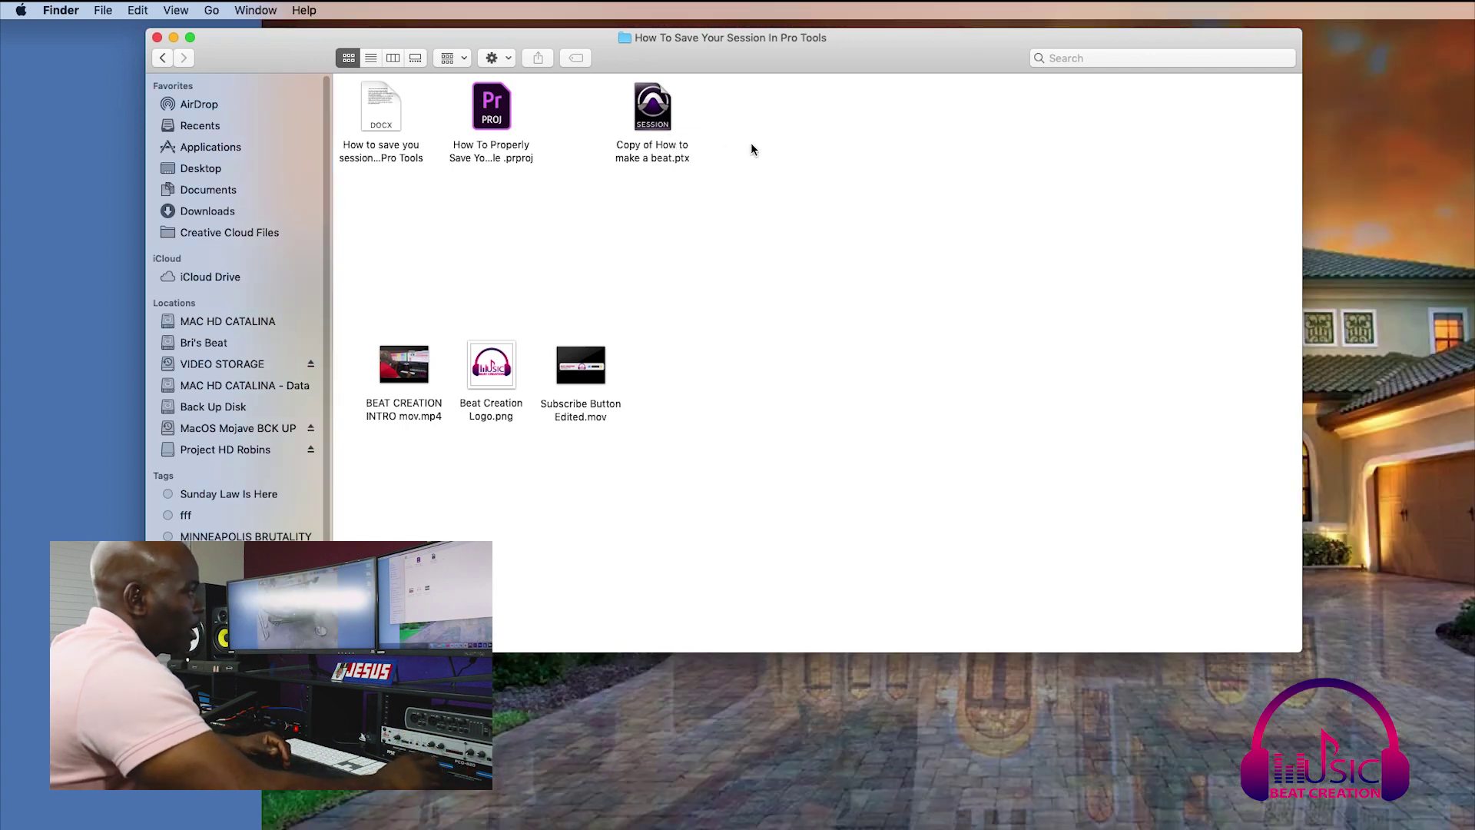
Return to the parent folder and compress the "How To Save Your Session In Pro Tools" folder into a zip archive.
key("super+bracketleft")
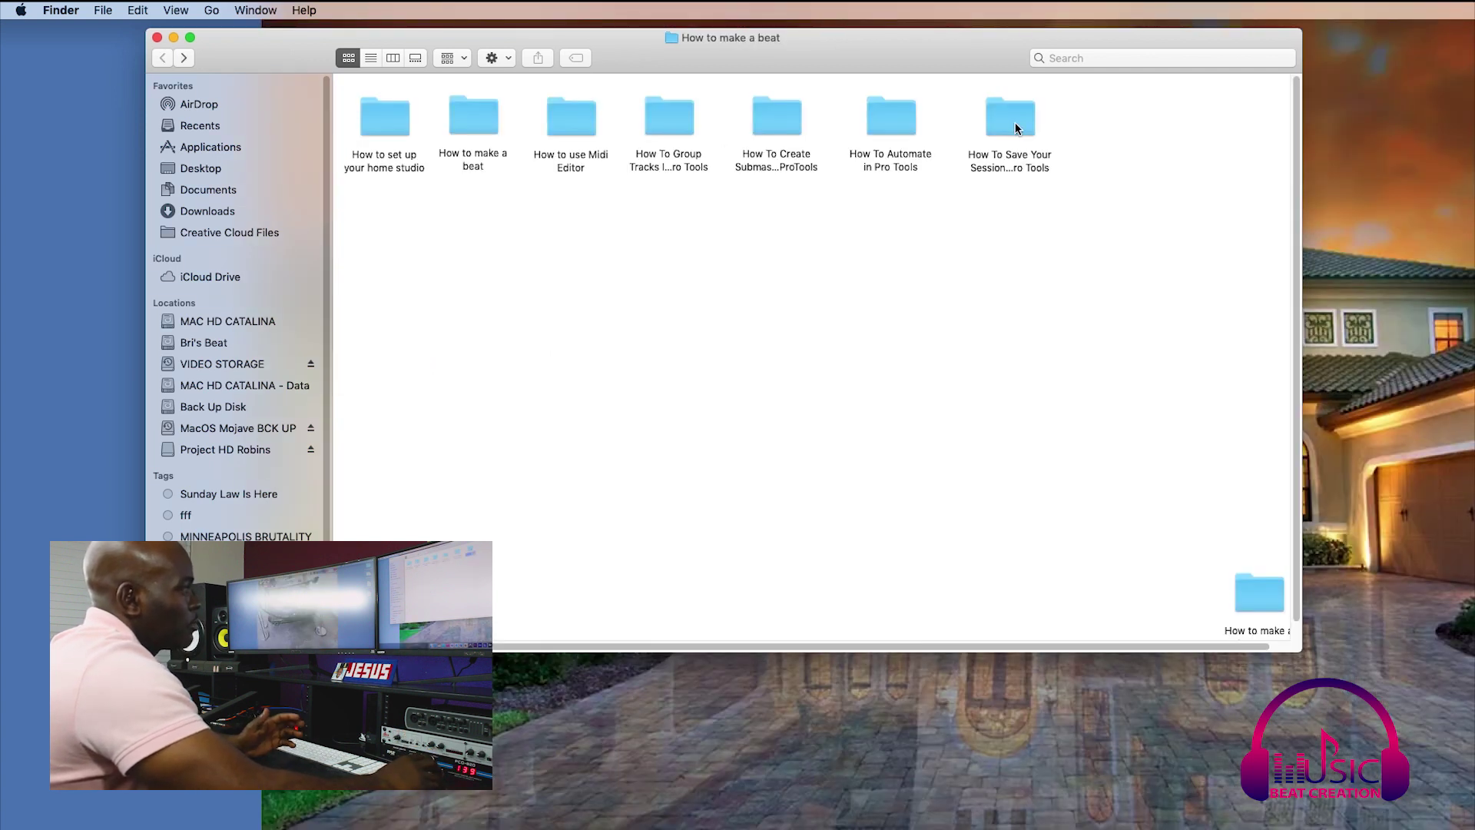
right_click(1016, 122)
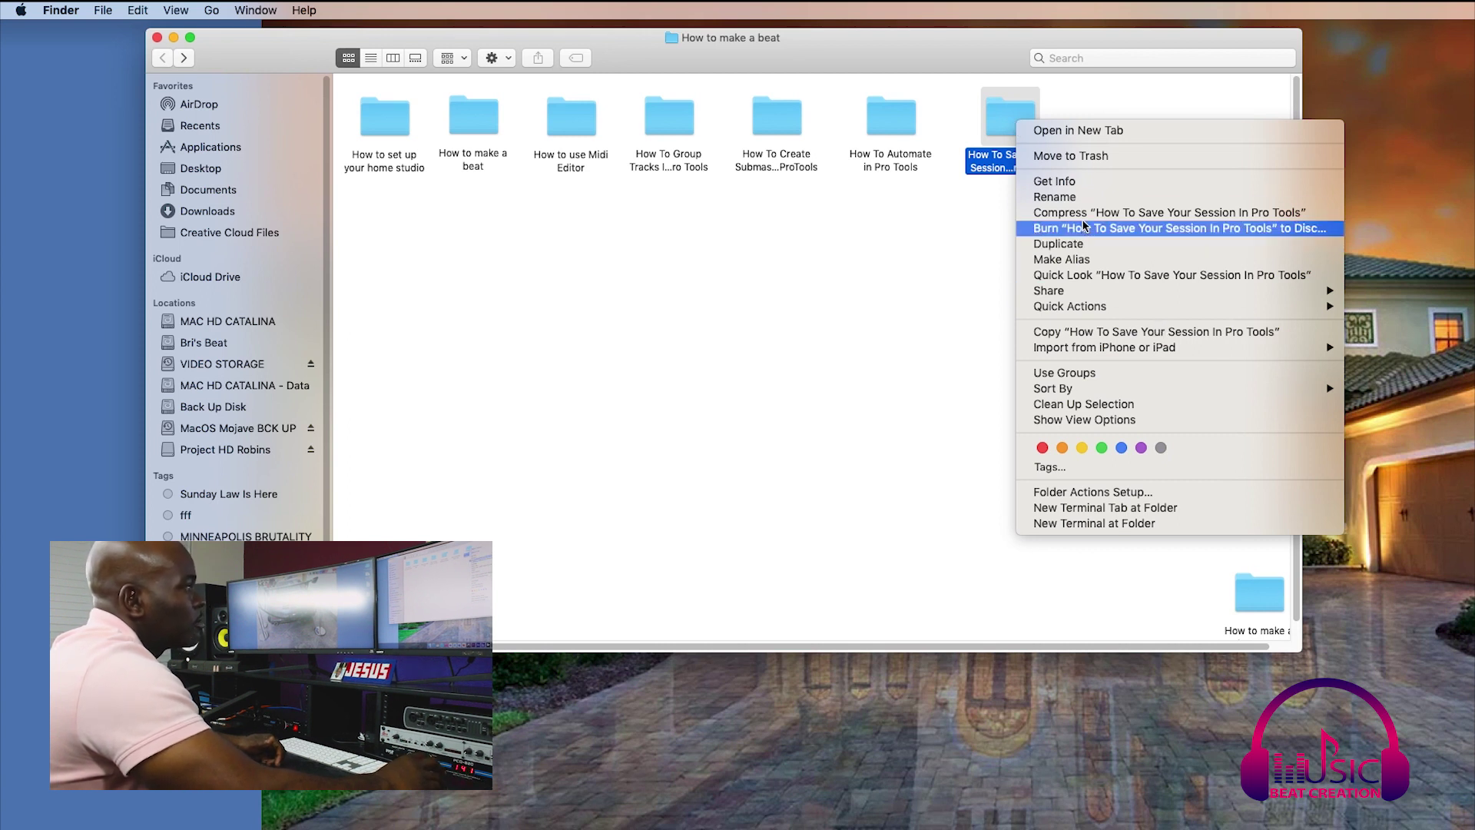
left_click(1060, 218)
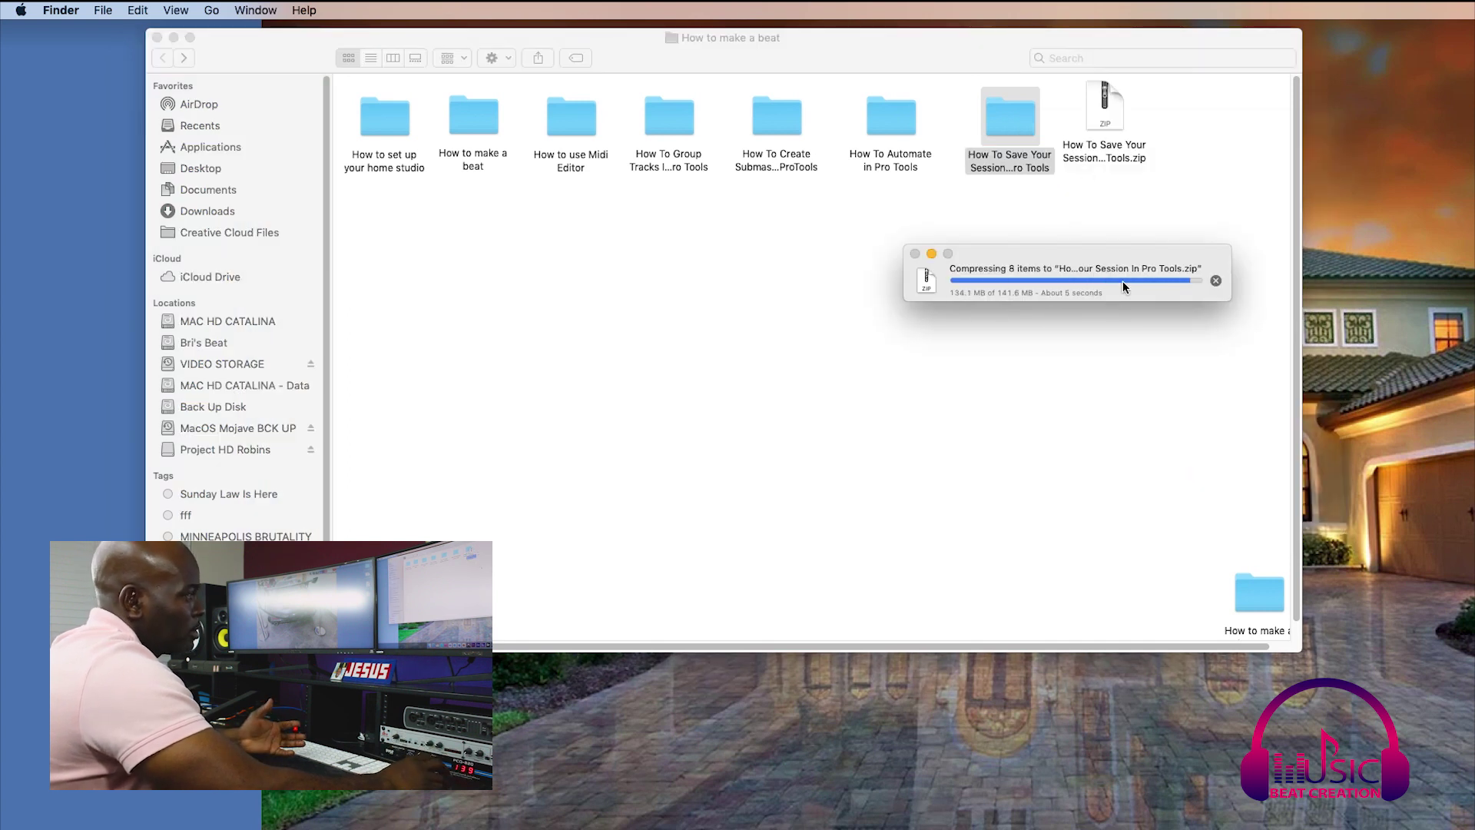
Pull the new zip archive into empty space in the folder and move it to the Trash.
left_click_drag(1042, 146, 976, 411)
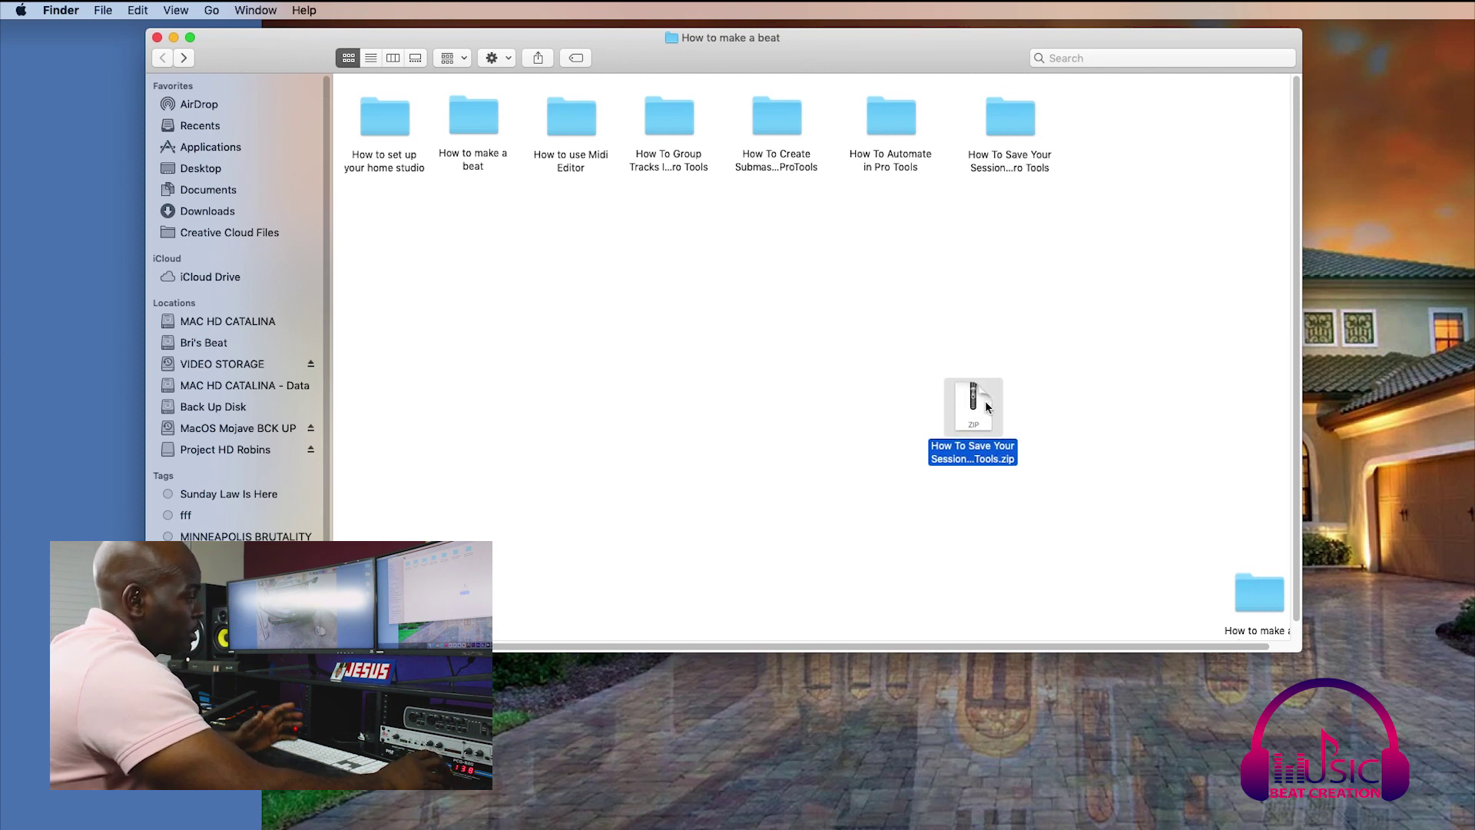
right_click(968, 415)
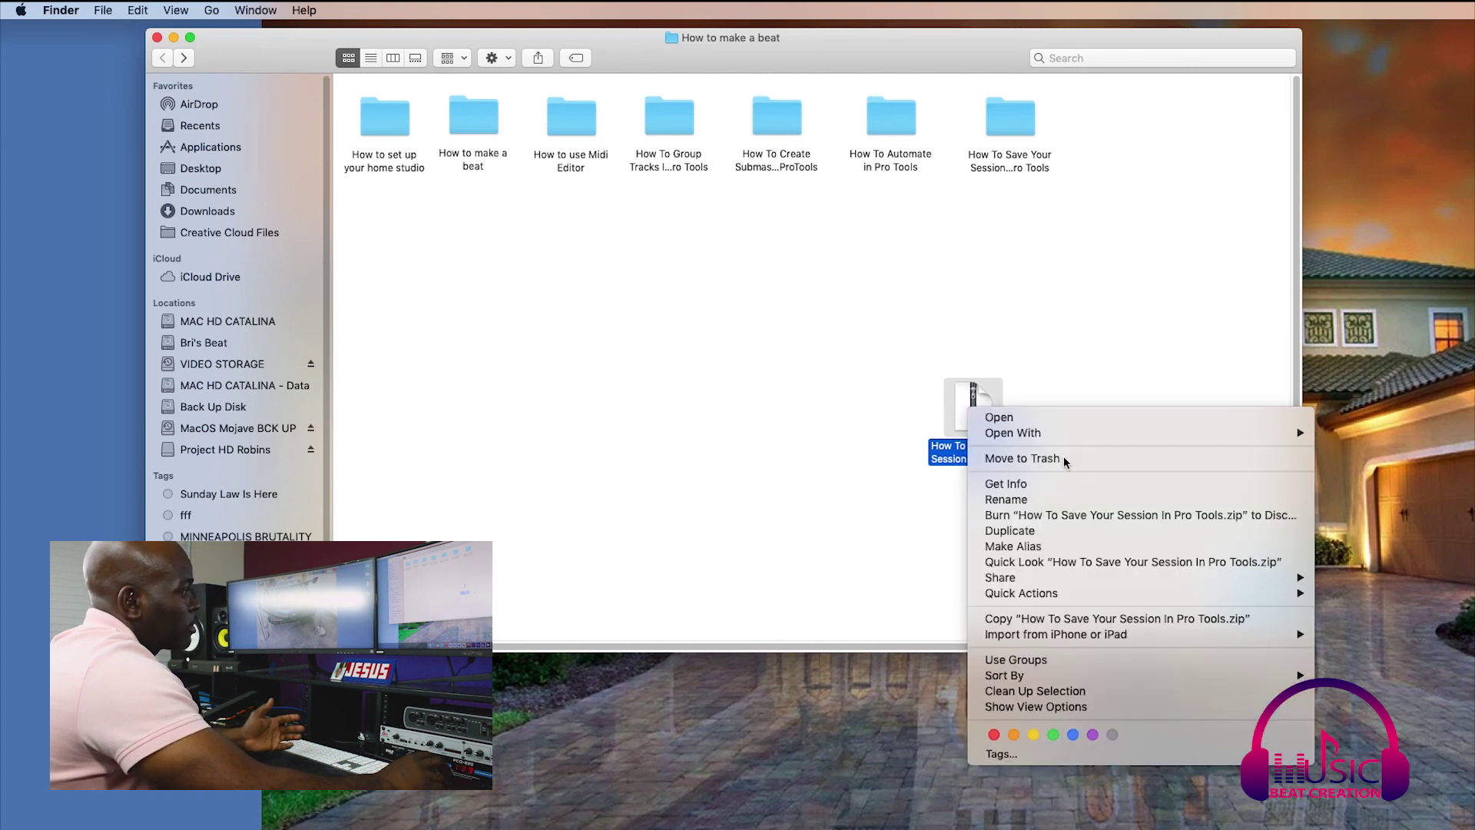
left_click(1007, 461)
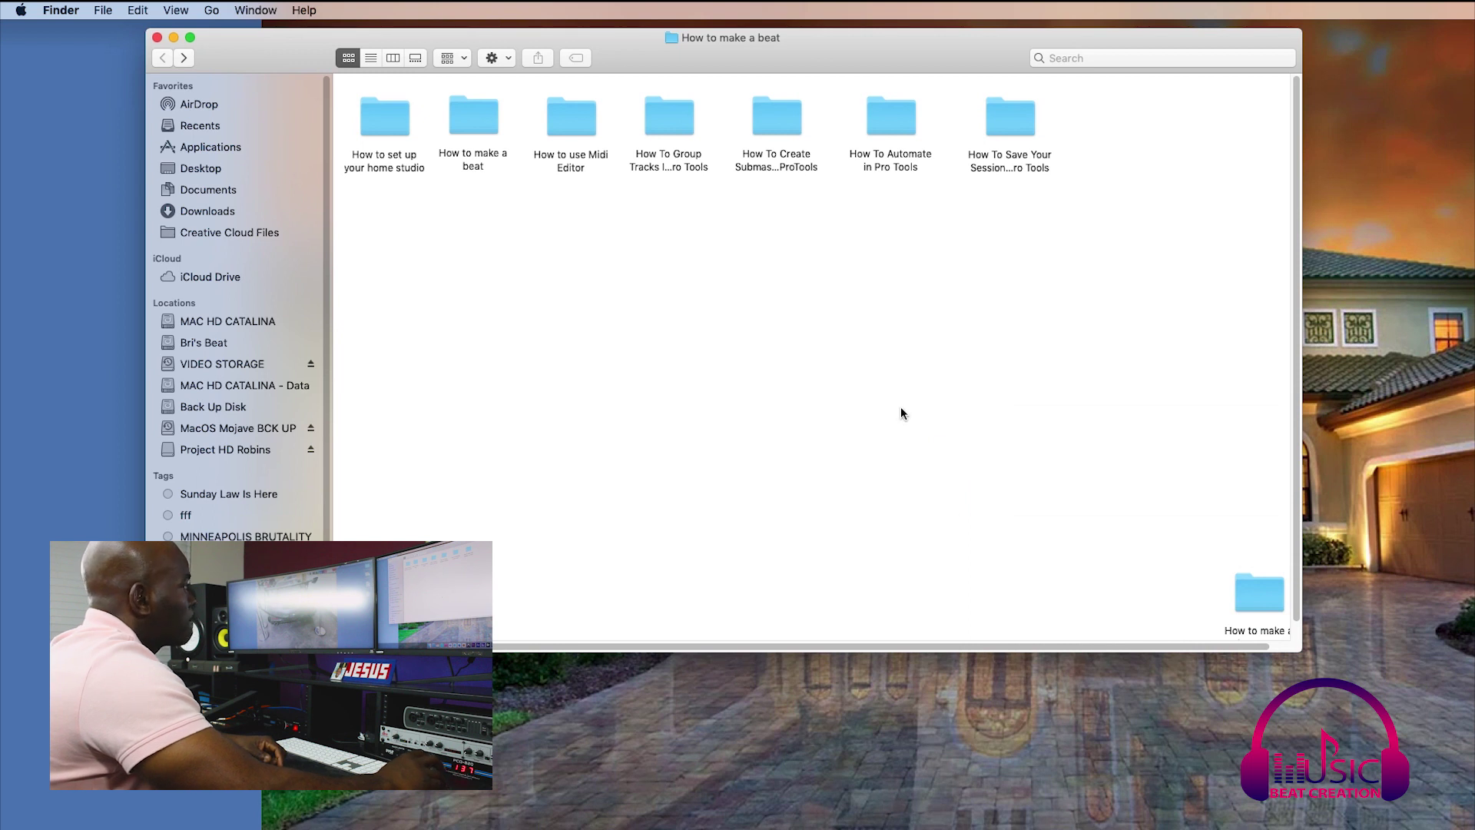
left_click_drag(606, 40, 538, 43)
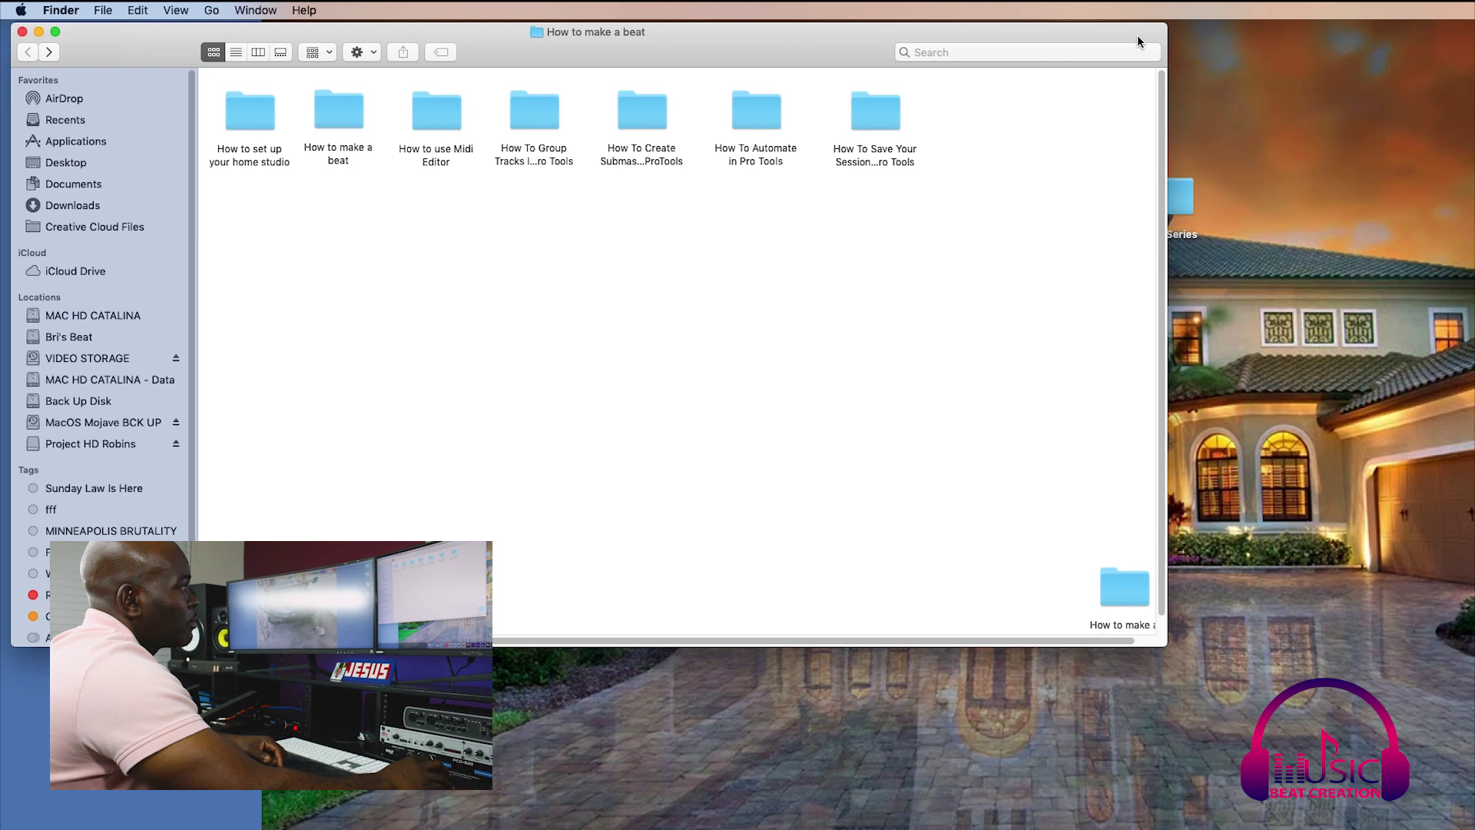
left_click_drag(1137, 35, 1135, 33)
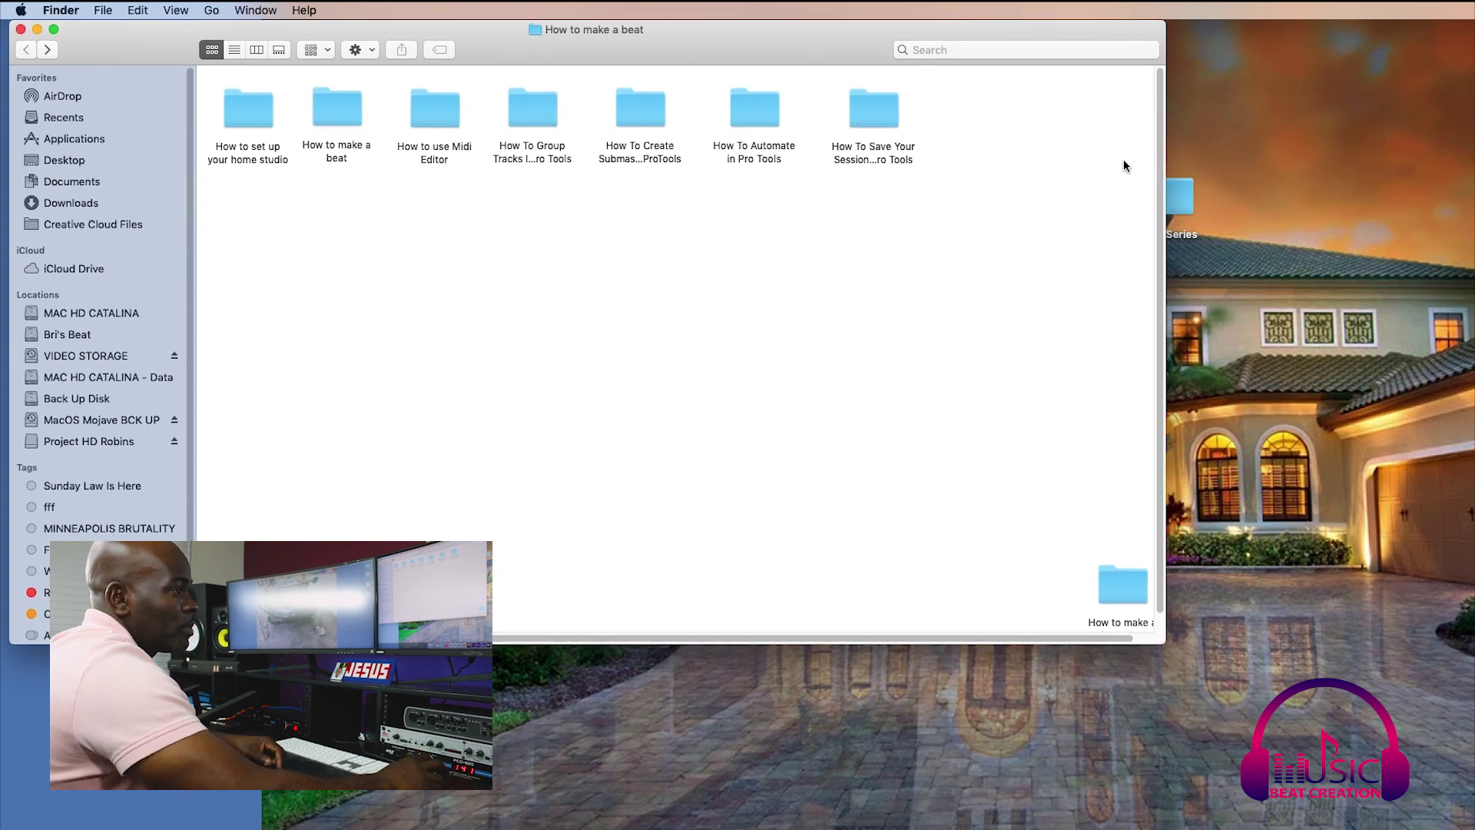